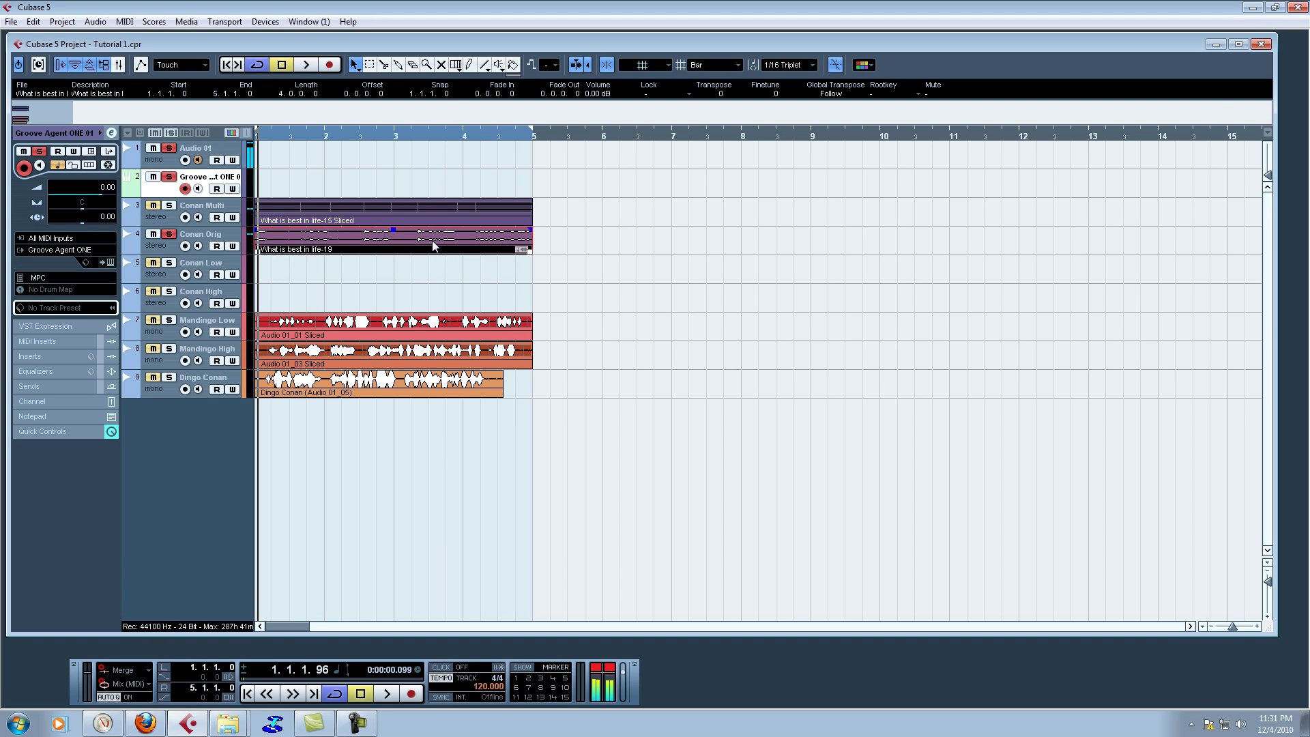
Step: Slice the Conan Orig clip at its hitpoints, disabling musical mode for the audio
double_click(433, 240)
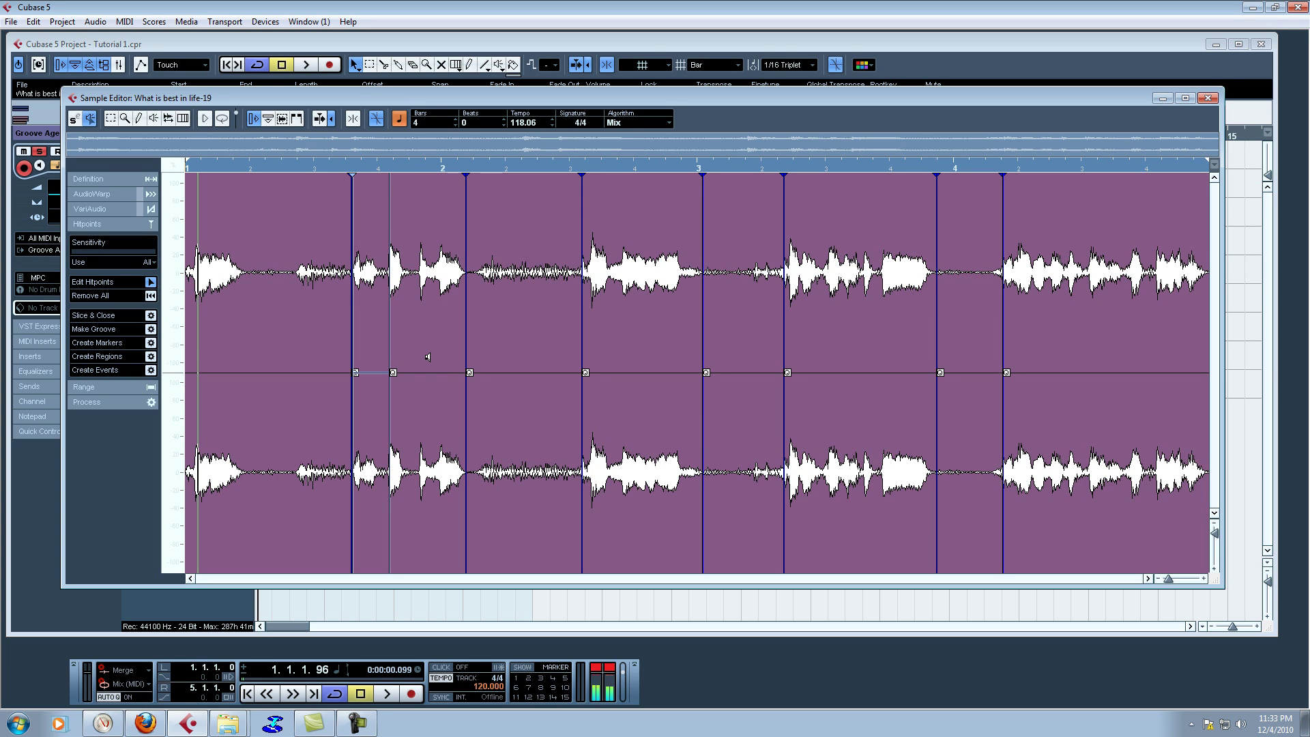
left_click(151, 316)
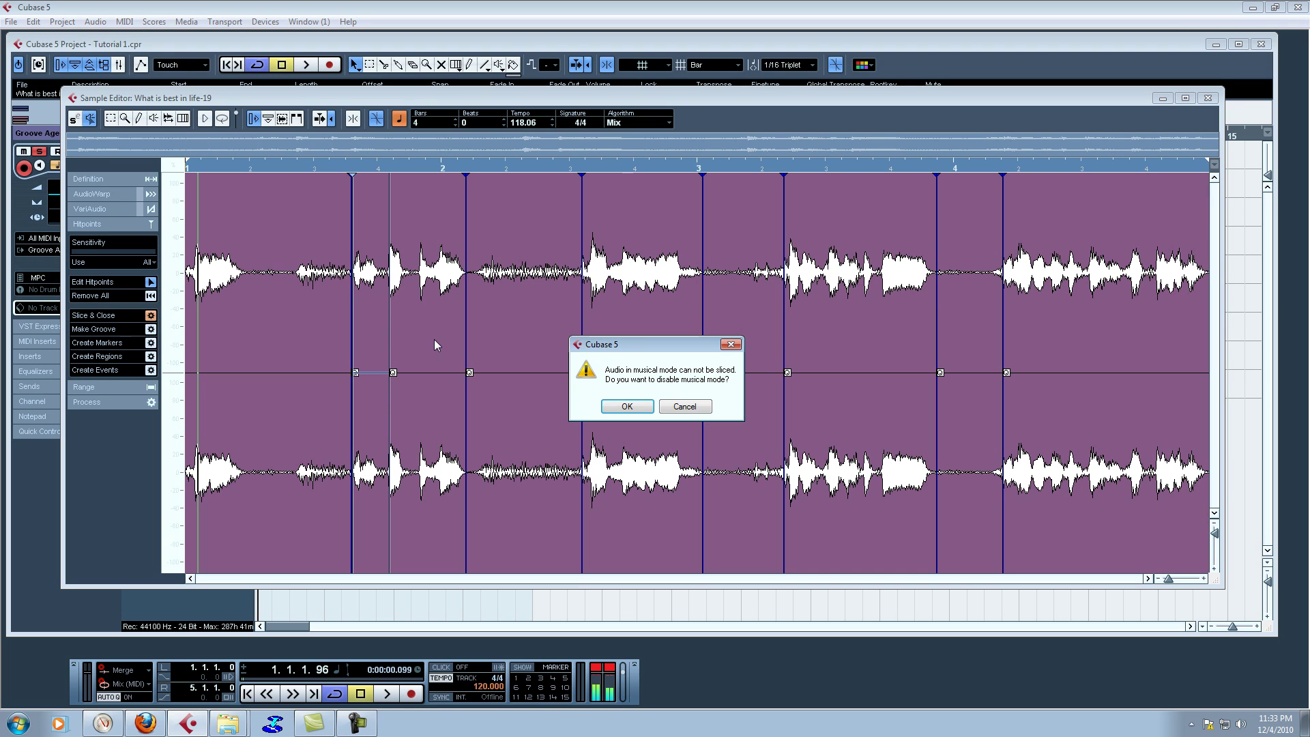
left_click(621, 406)
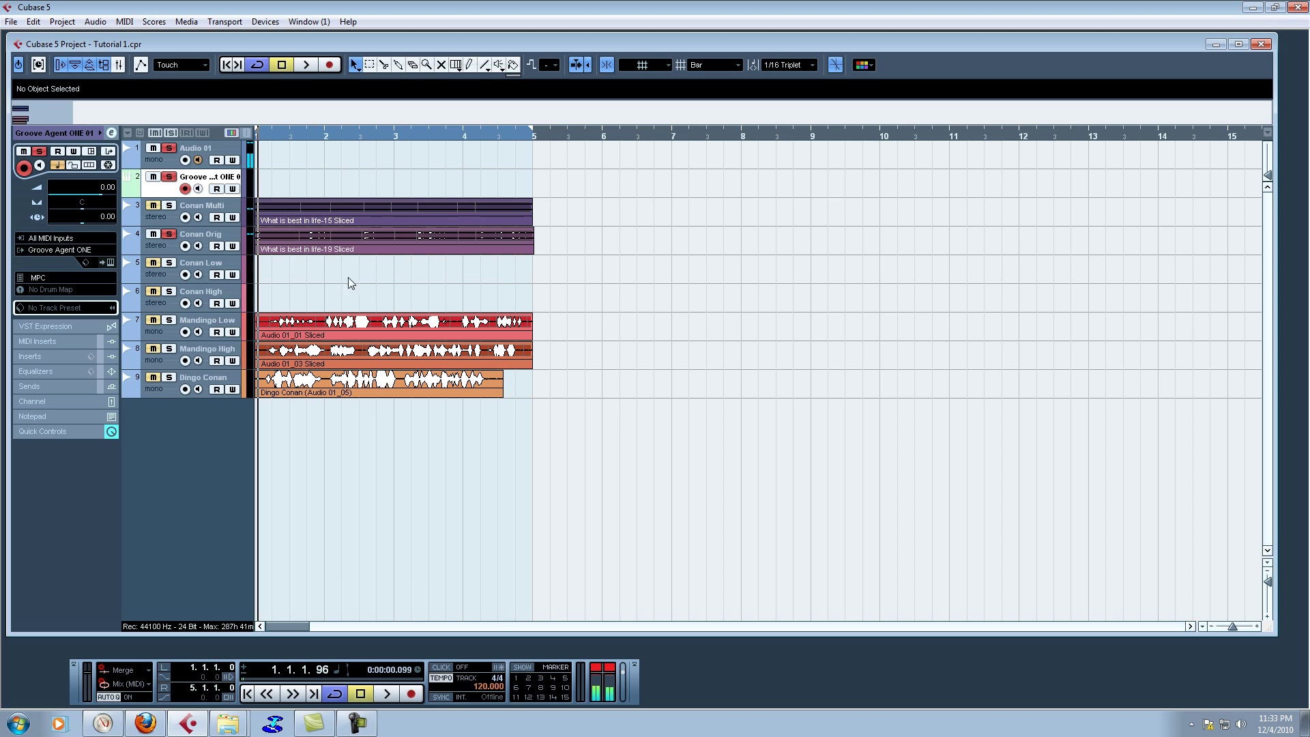
Step: Load the second, fourth, sixth and eighth Conan Orig slices into Groove Agent ONE from pad C1, and close both editor windows
left_click(110, 263)
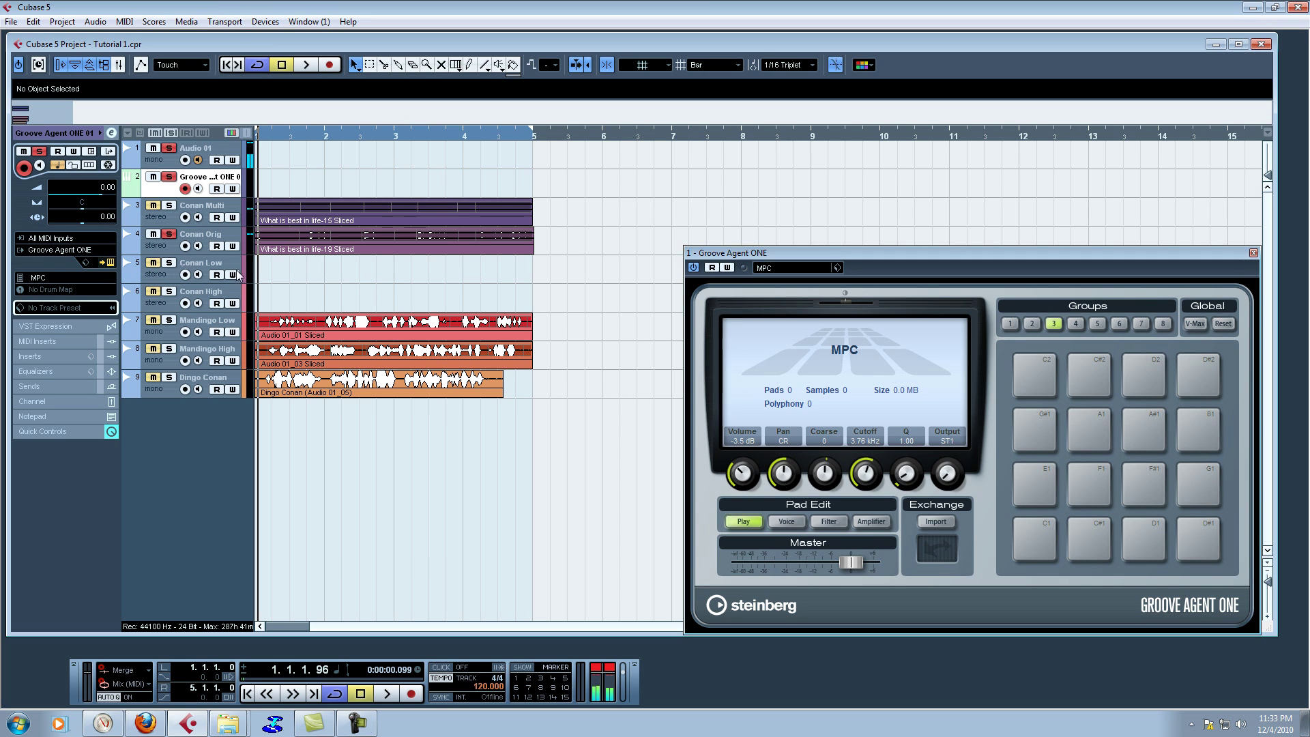
double_click(349, 249)
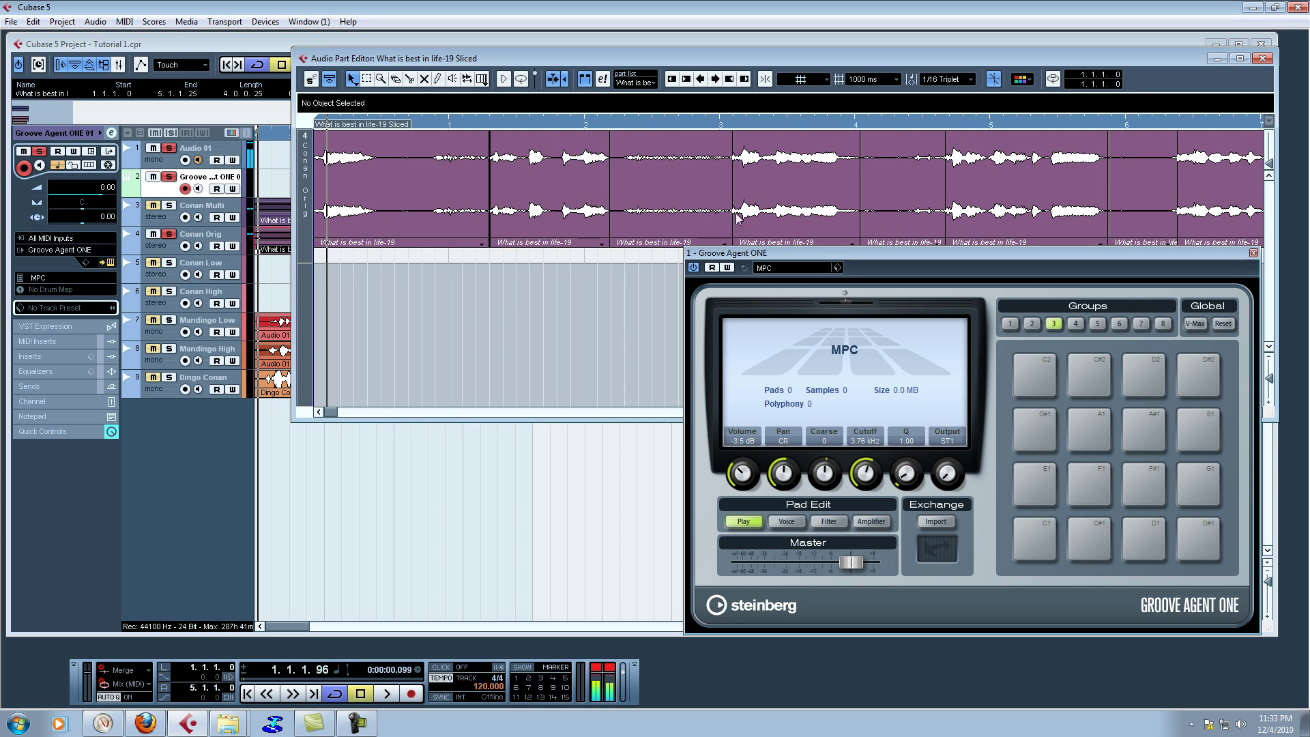
left_click(573, 220)
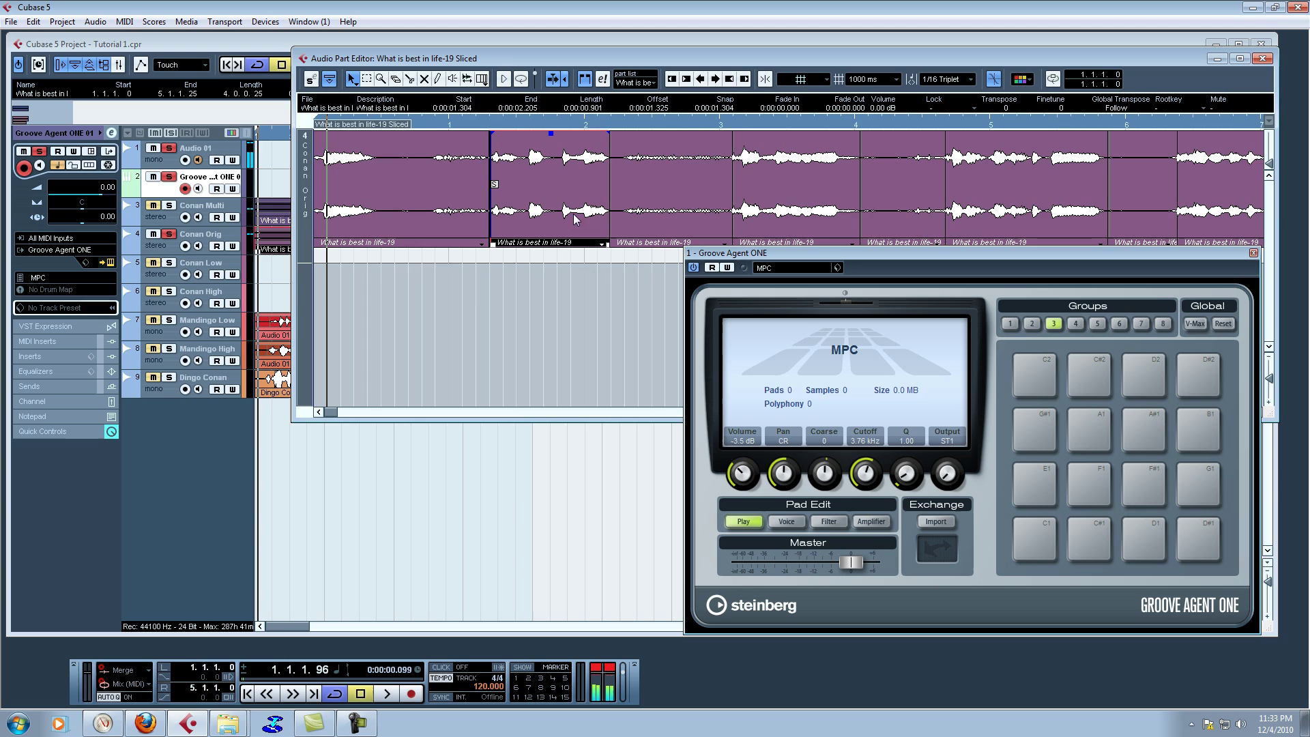
left_click(812, 217, "shift")
left_click(987, 210, "shift")
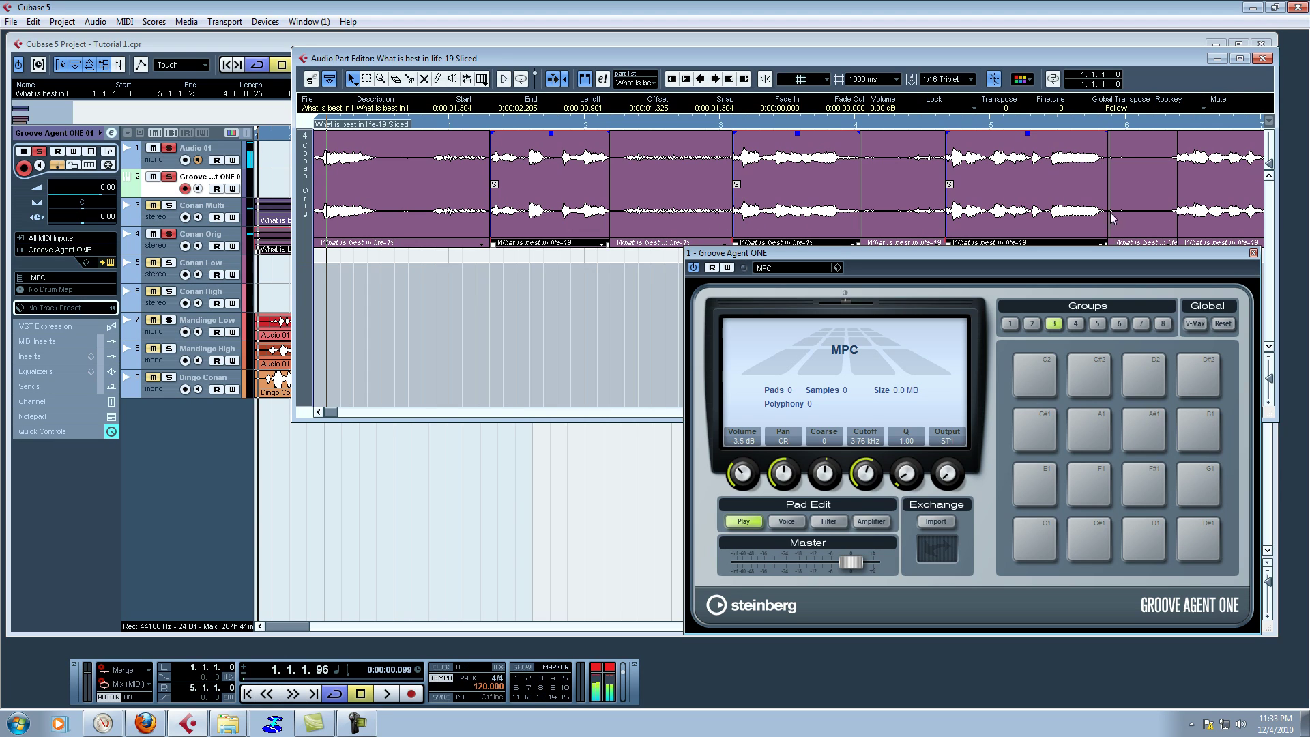
left_click(1194, 204, "shift")
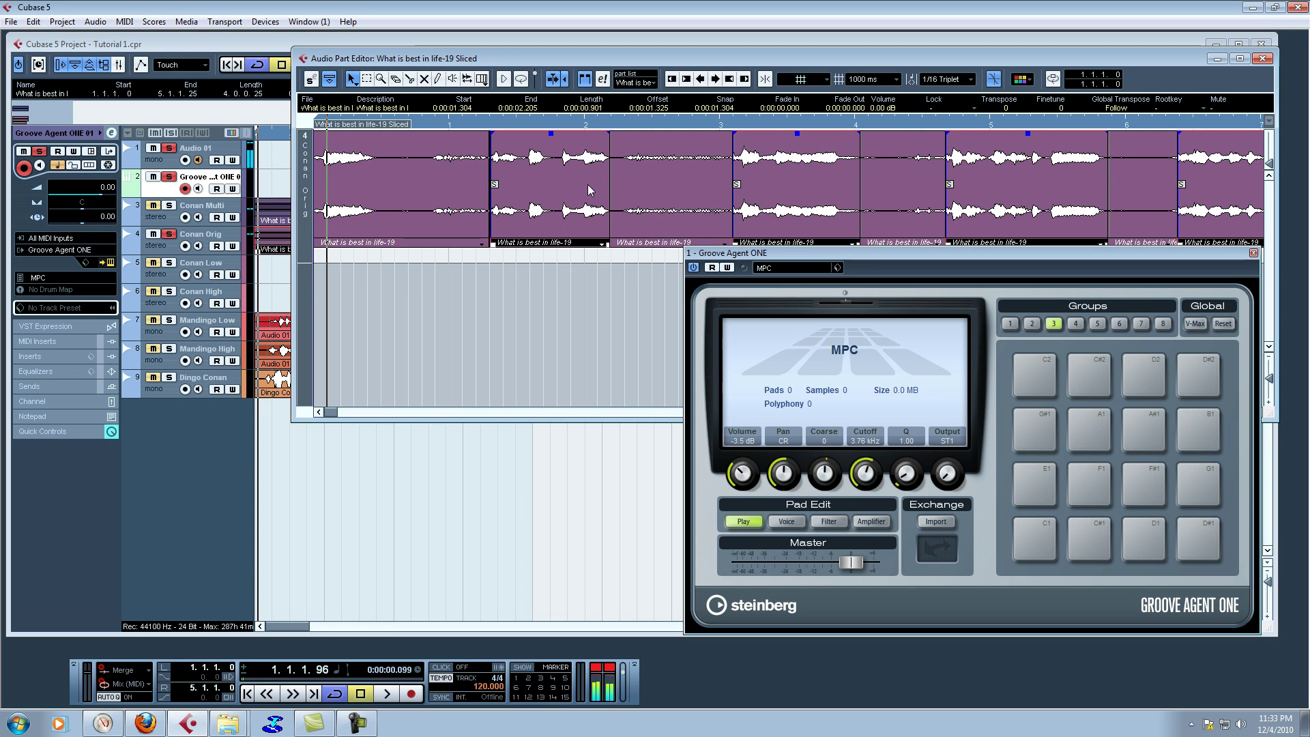
left_click_drag(587, 185, 1025, 550)
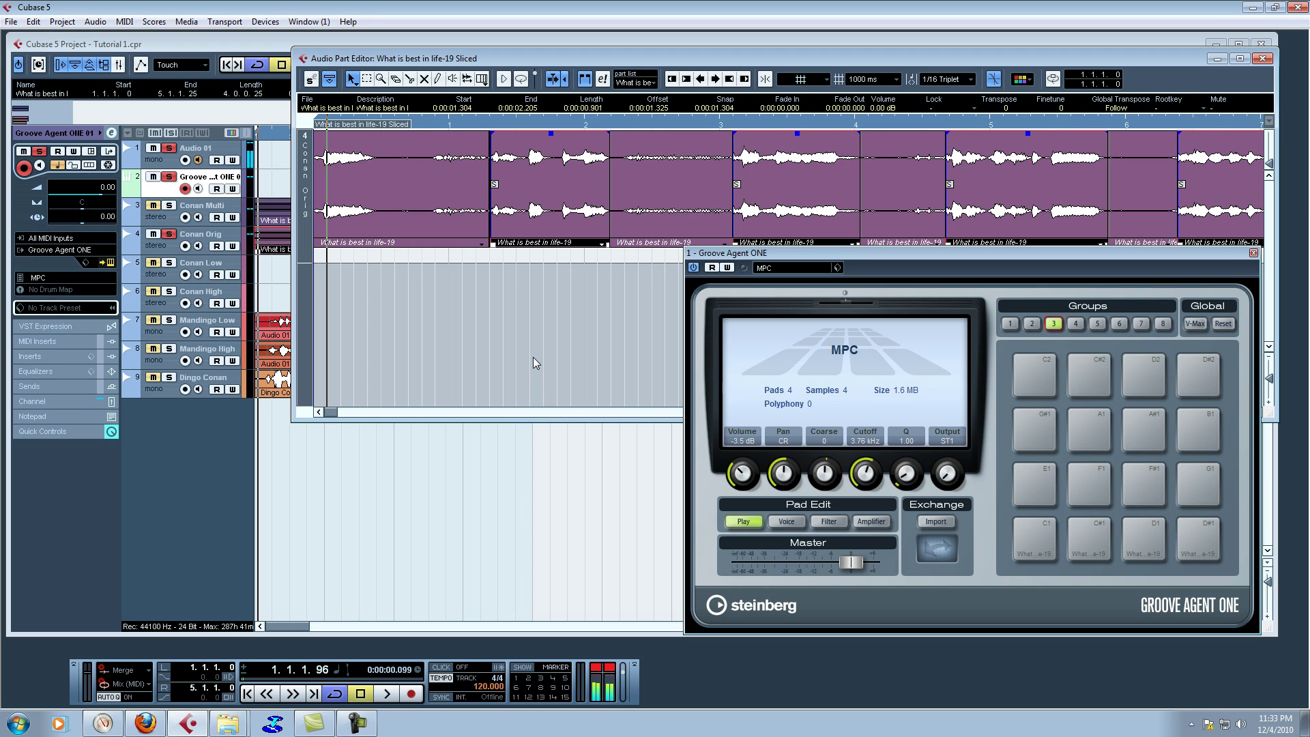
left_click(1254, 253)
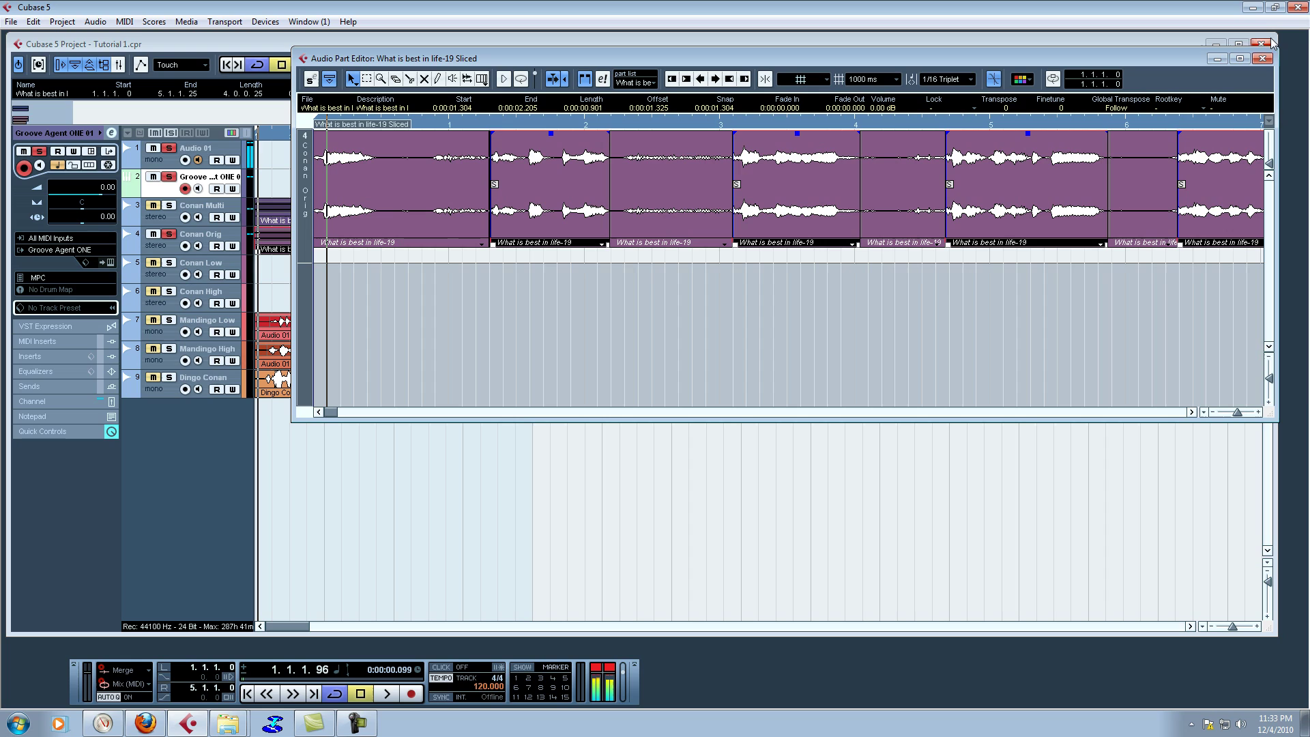
left_click(1266, 60)
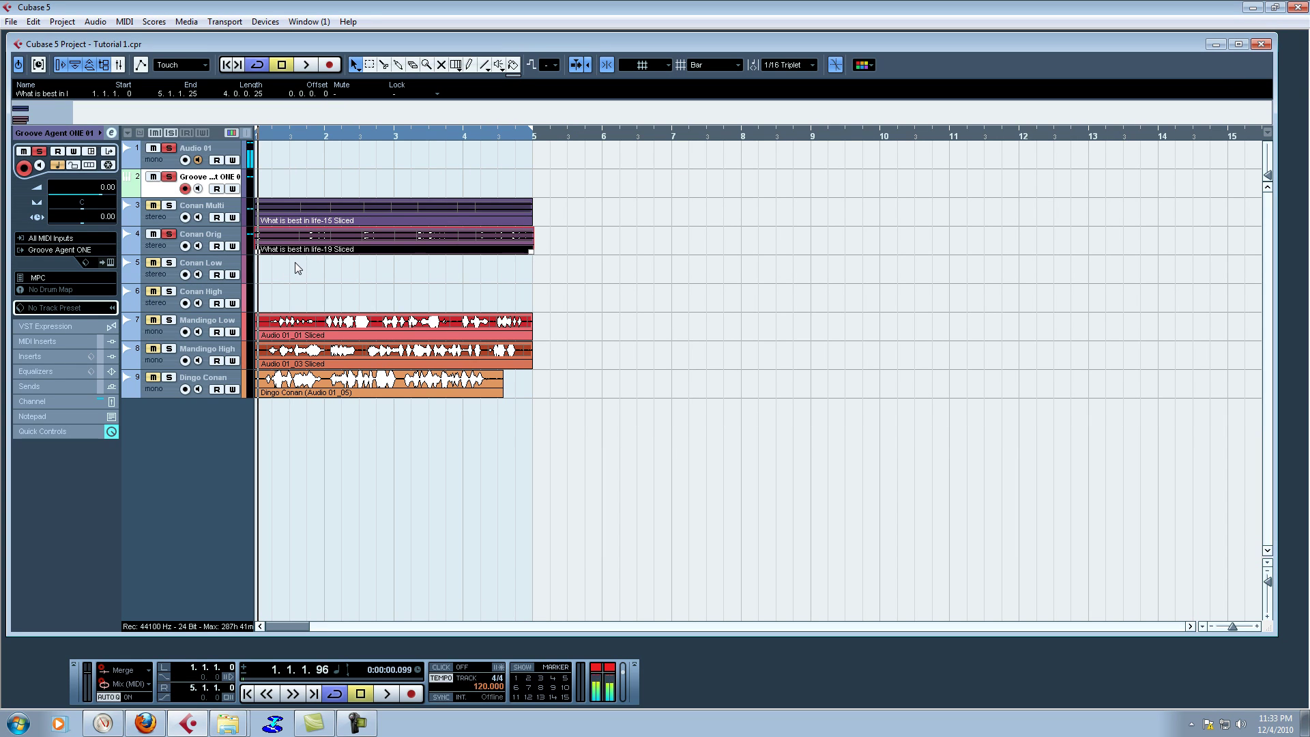
Step: Insert "What is best in life" from the Conan sample folder at the start of the Conan Low track as a new version
key("F5")
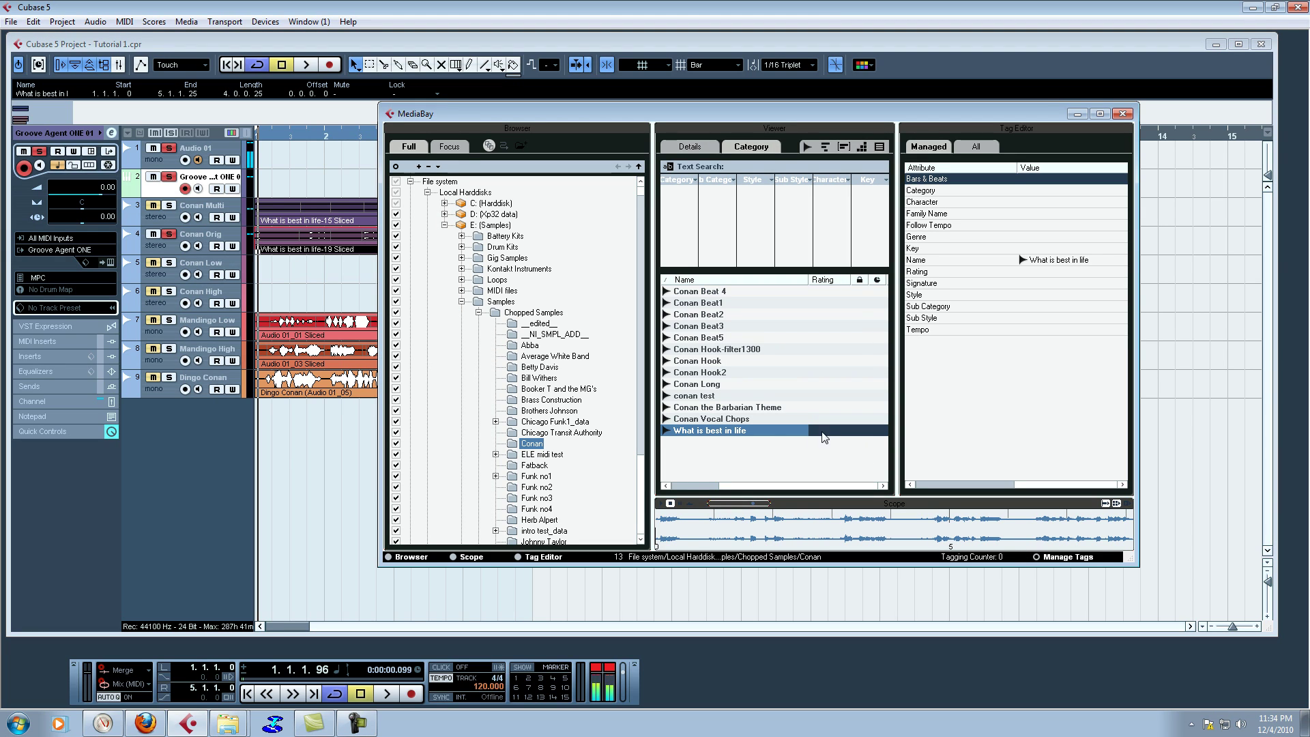
left_click_drag(716, 435, 258, 286)
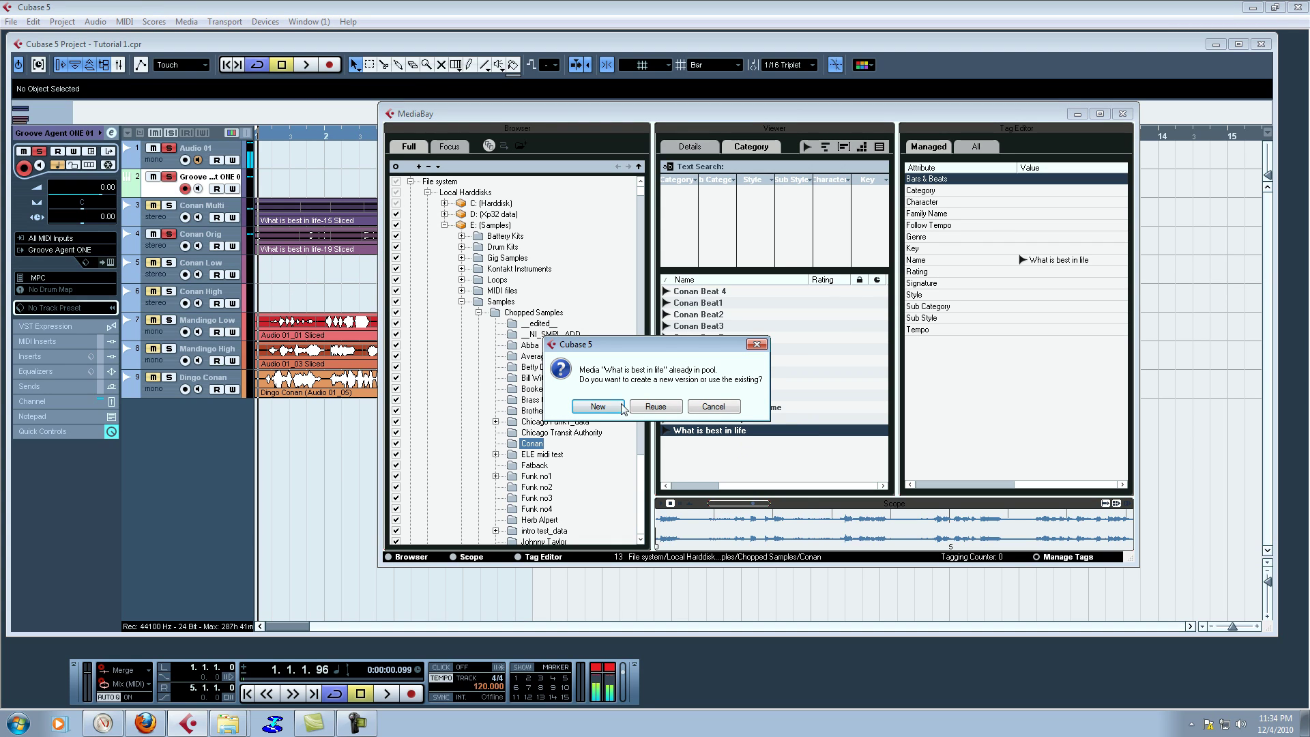
left_click(603, 408)
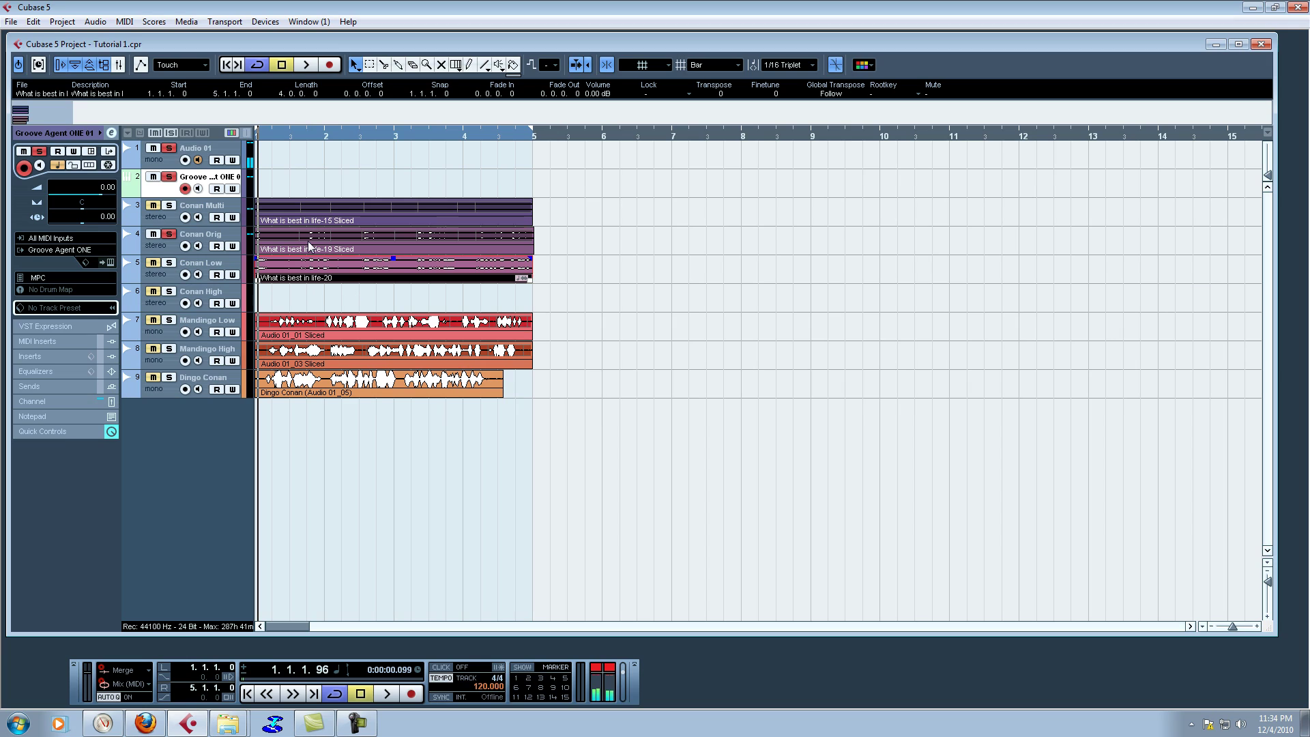
Step: Solo the Conan Low track instead of Conan Orig and play the inserted clip
left_click(168, 262)
left_click(169, 234)
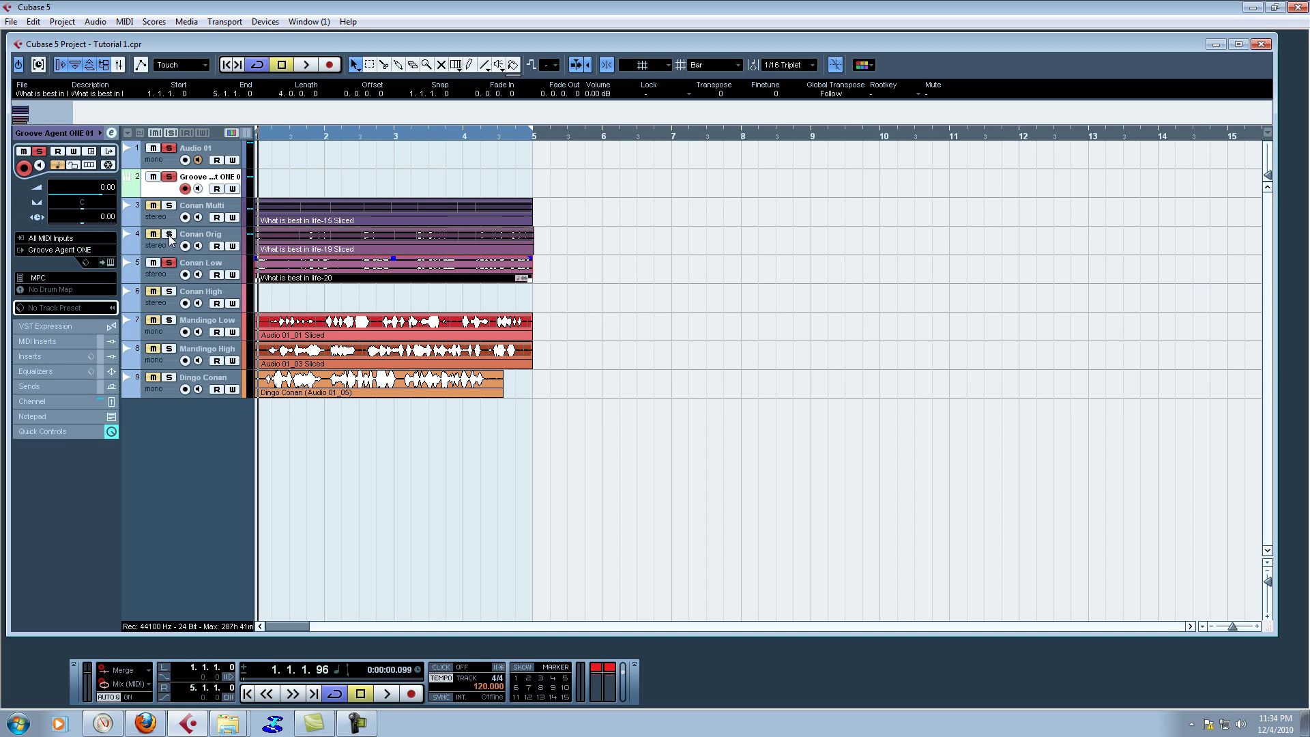
key("space")
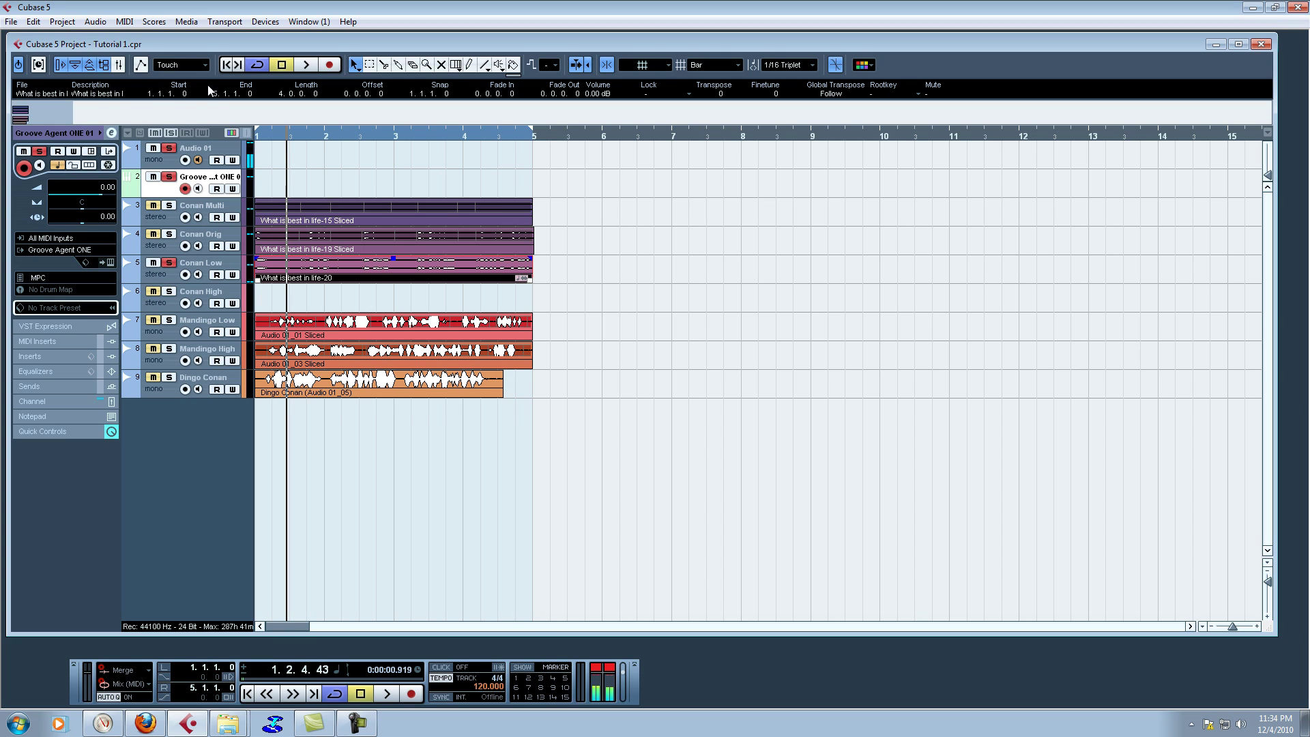
Step: Pitch-shift the Conan Low clip by -12 semitones using the MPEX 4 algorithm, Poly Complex quality and time correction
left_click(94, 22)
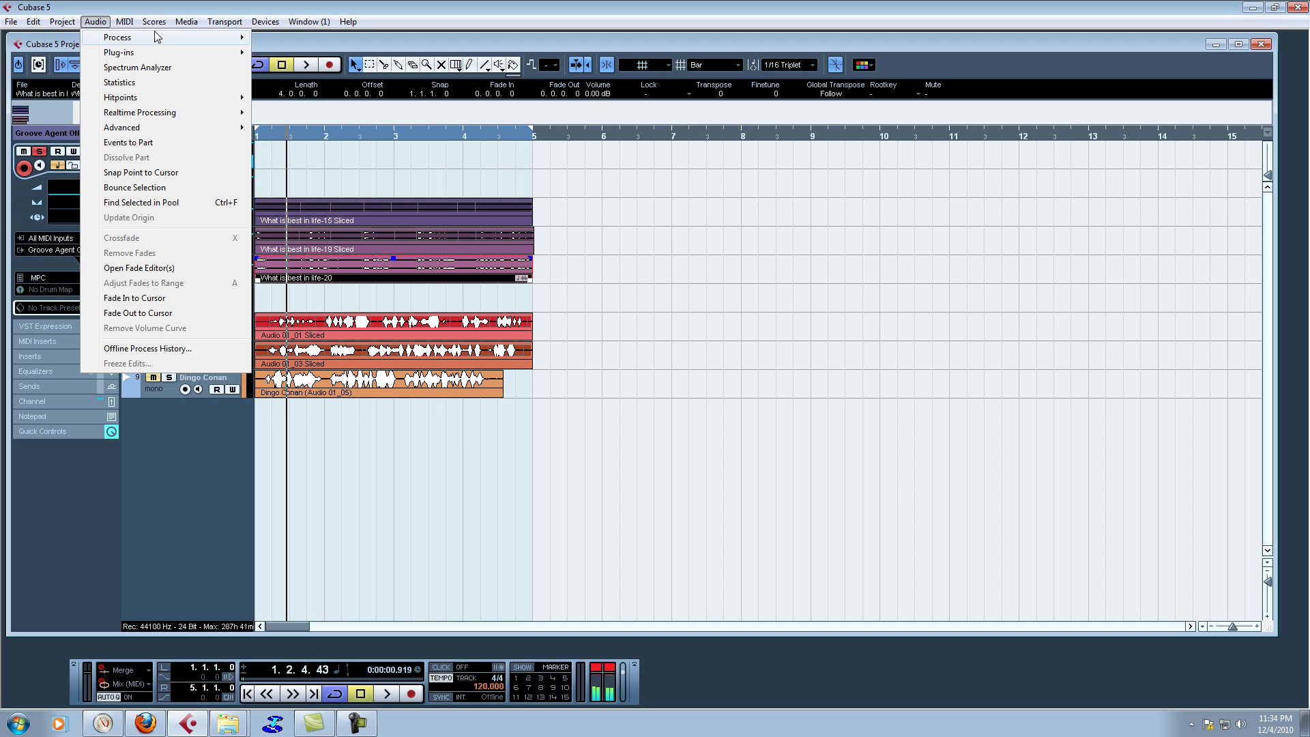
mouse_move(154, 40)
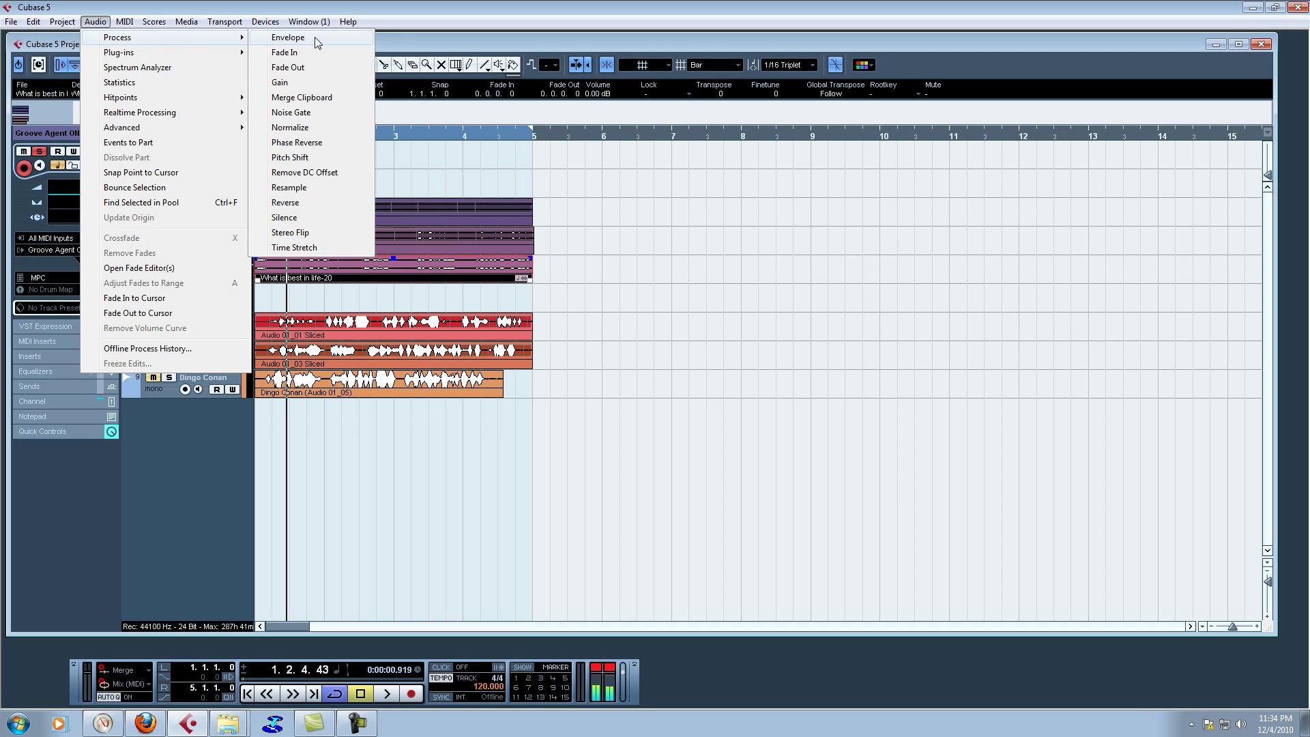
left_click(324, 157)
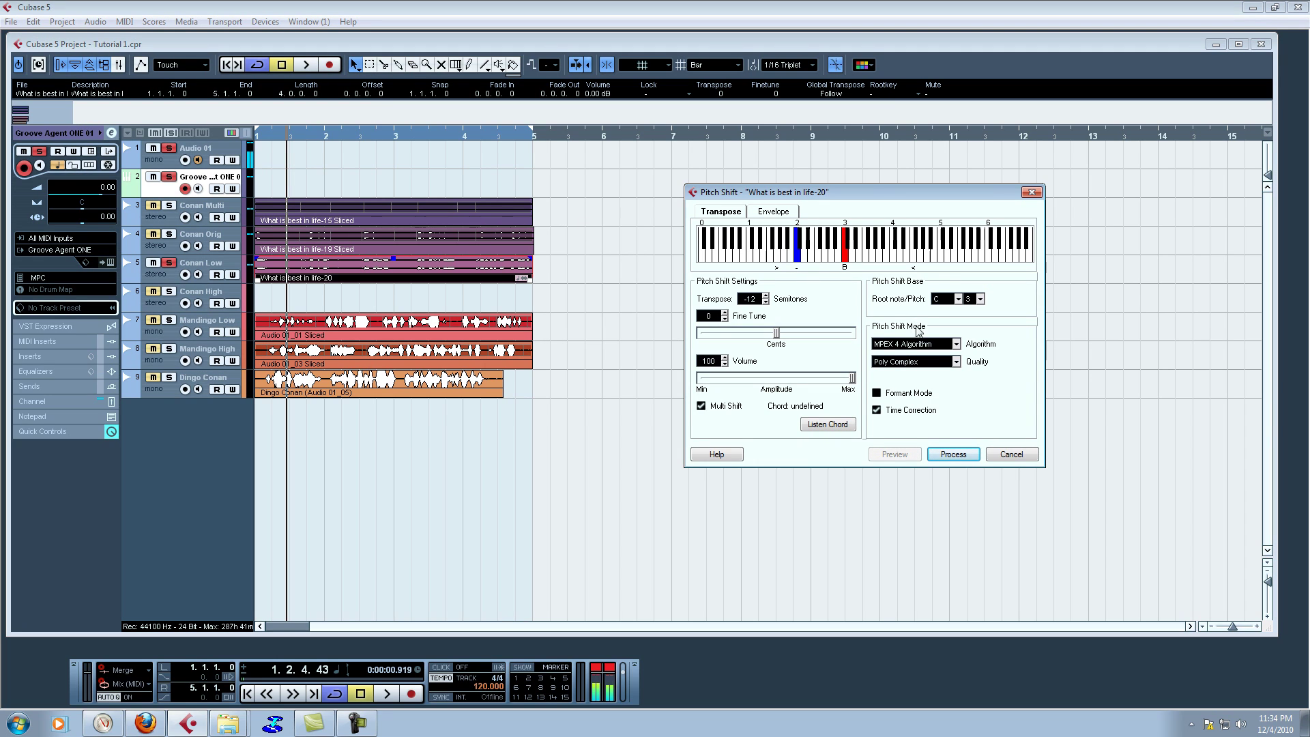
left_click(953, 455)
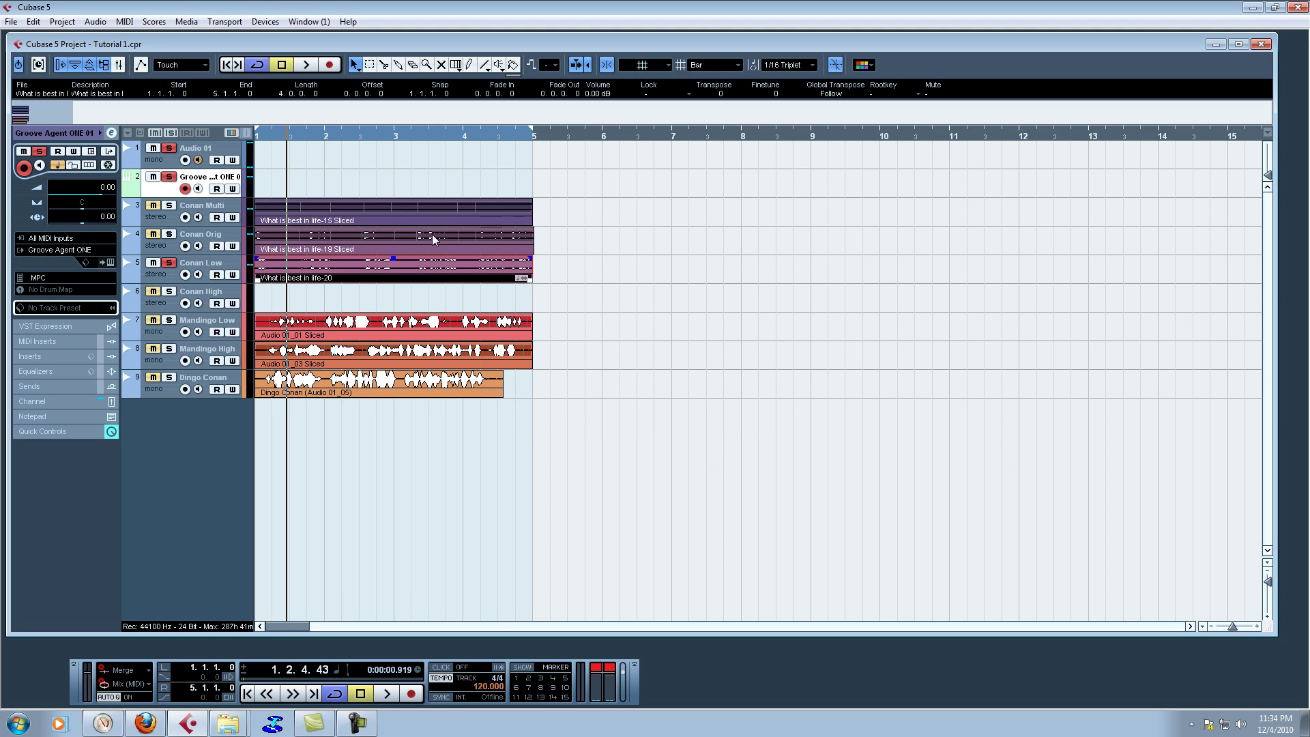
Step: Slice the pitch-shifted Conan Low clip at its hitpoints, disabling musical mode
double_click(431, 271)
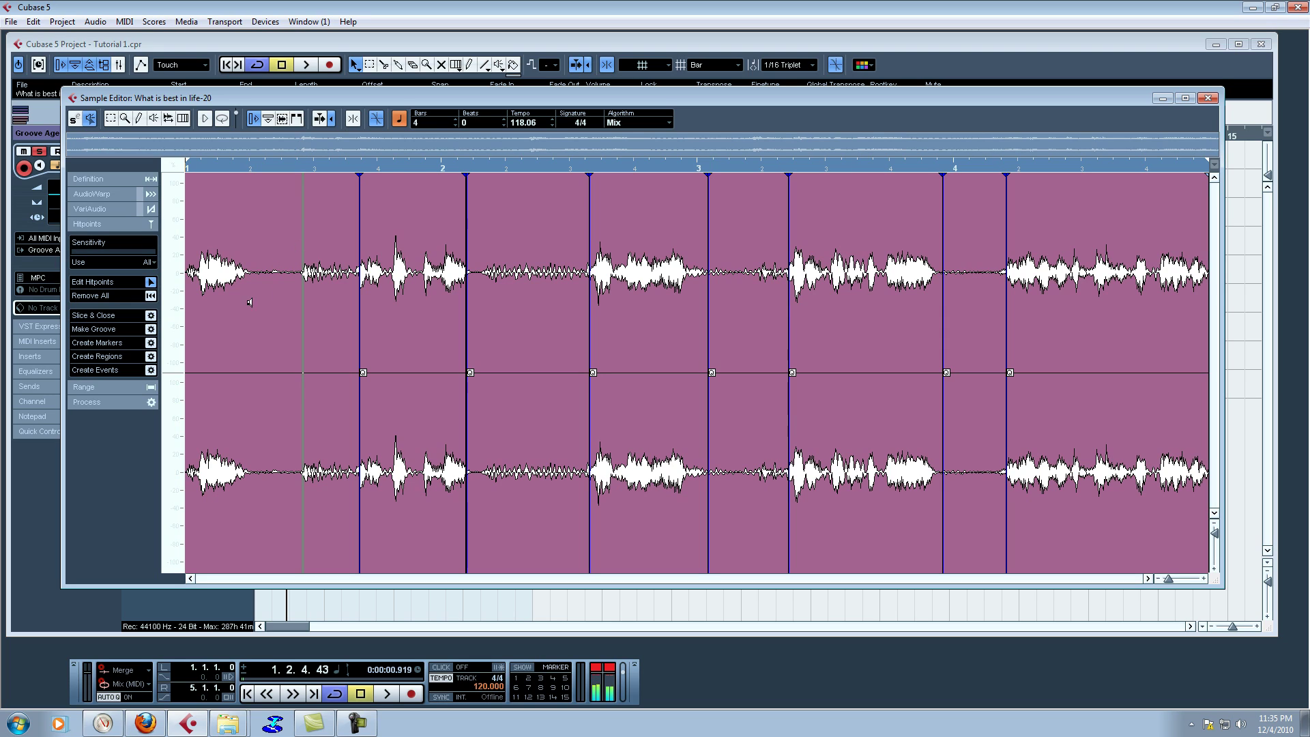
left_click(151, 315)
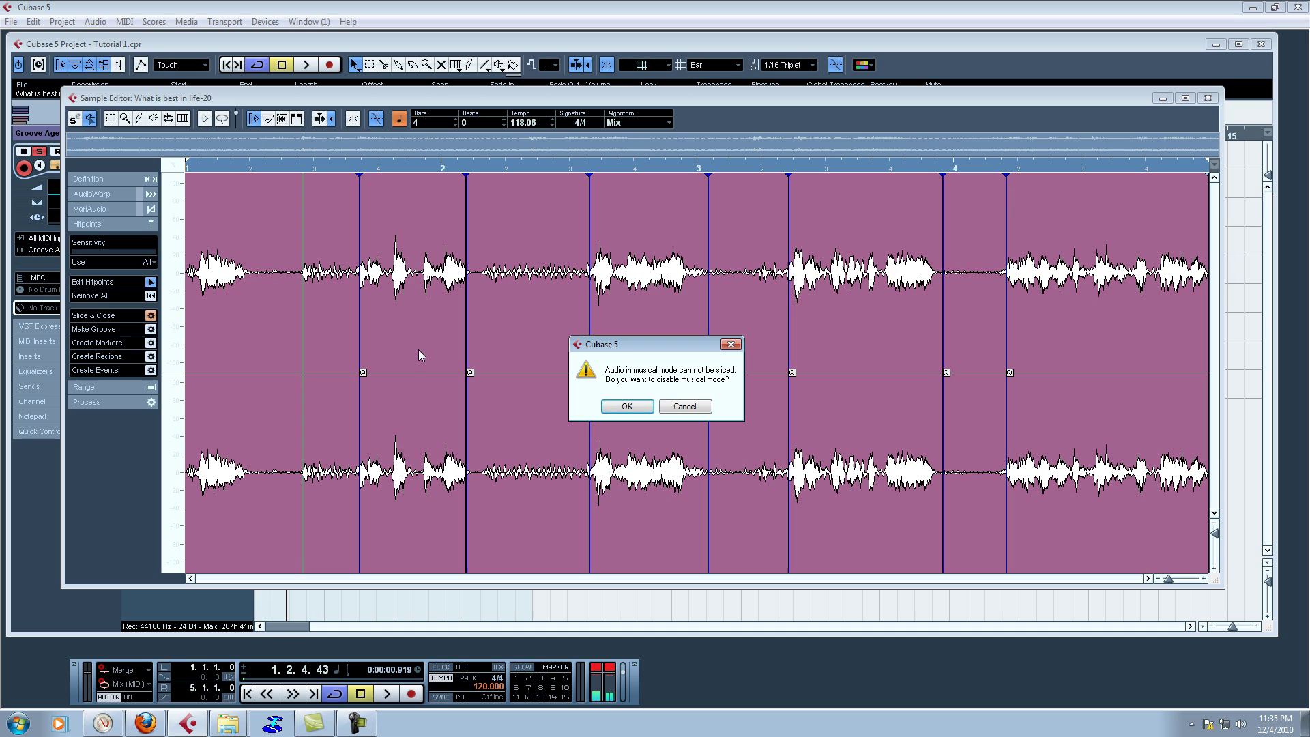
left_click(624, 407)
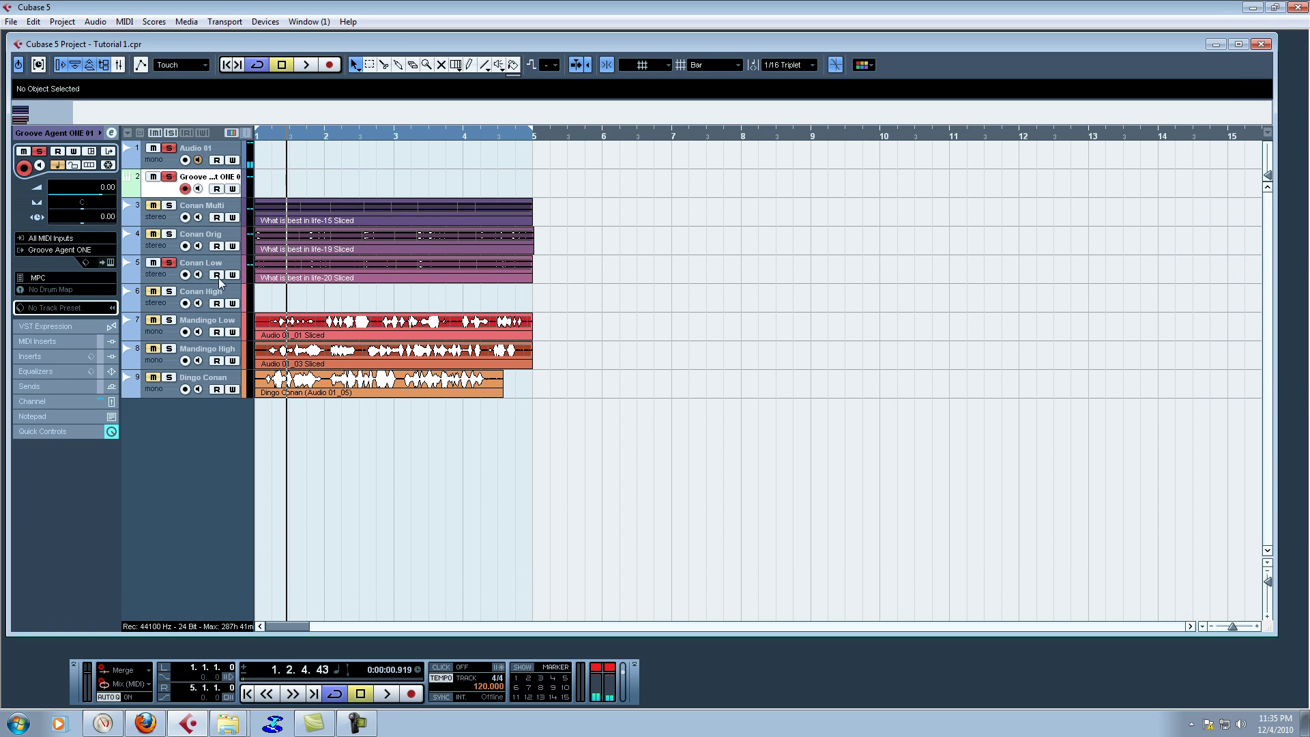
Step: Try to load the second, fourth, sixth and eighth Conan Low slices into Groove Agent ONE from pad E1, and close both editor windows
left_click(113, 262)
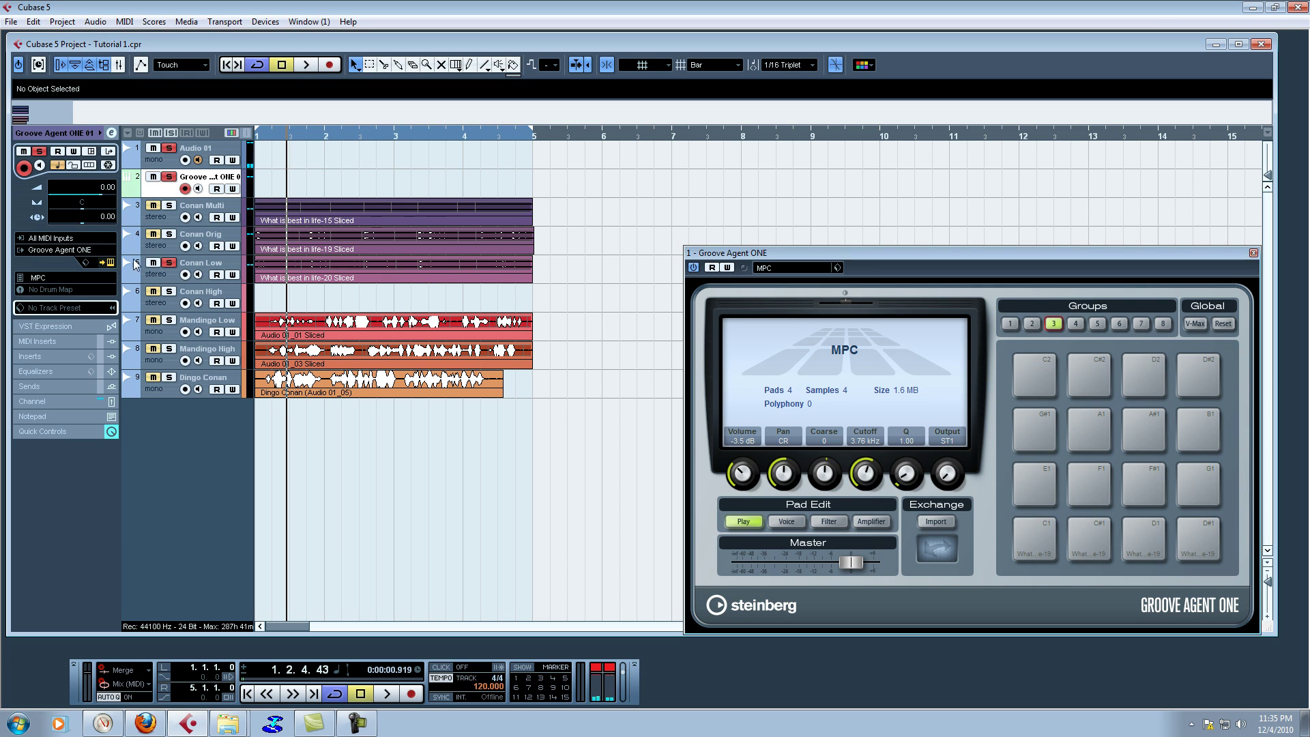
double_click(306, 266)
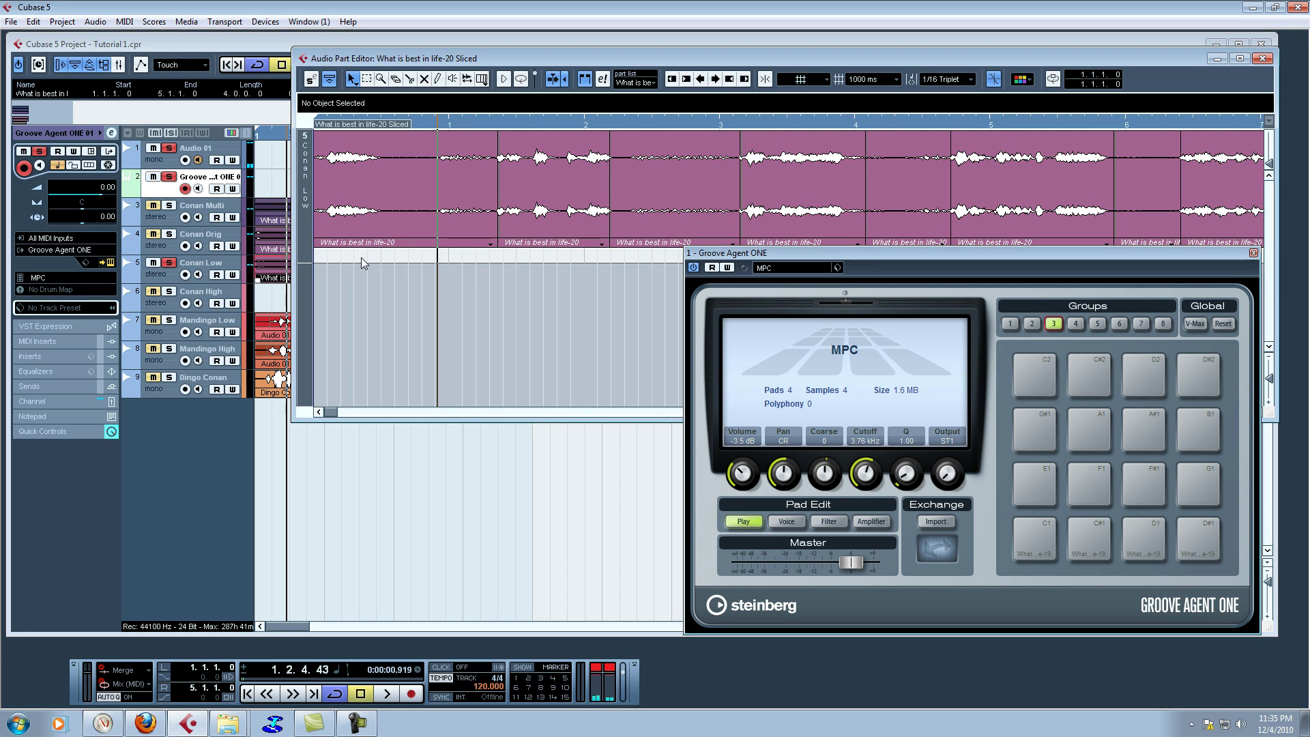
left_click(592, 176)
left_click(851, 205, "shift")
left_click(985, 207, "shift")
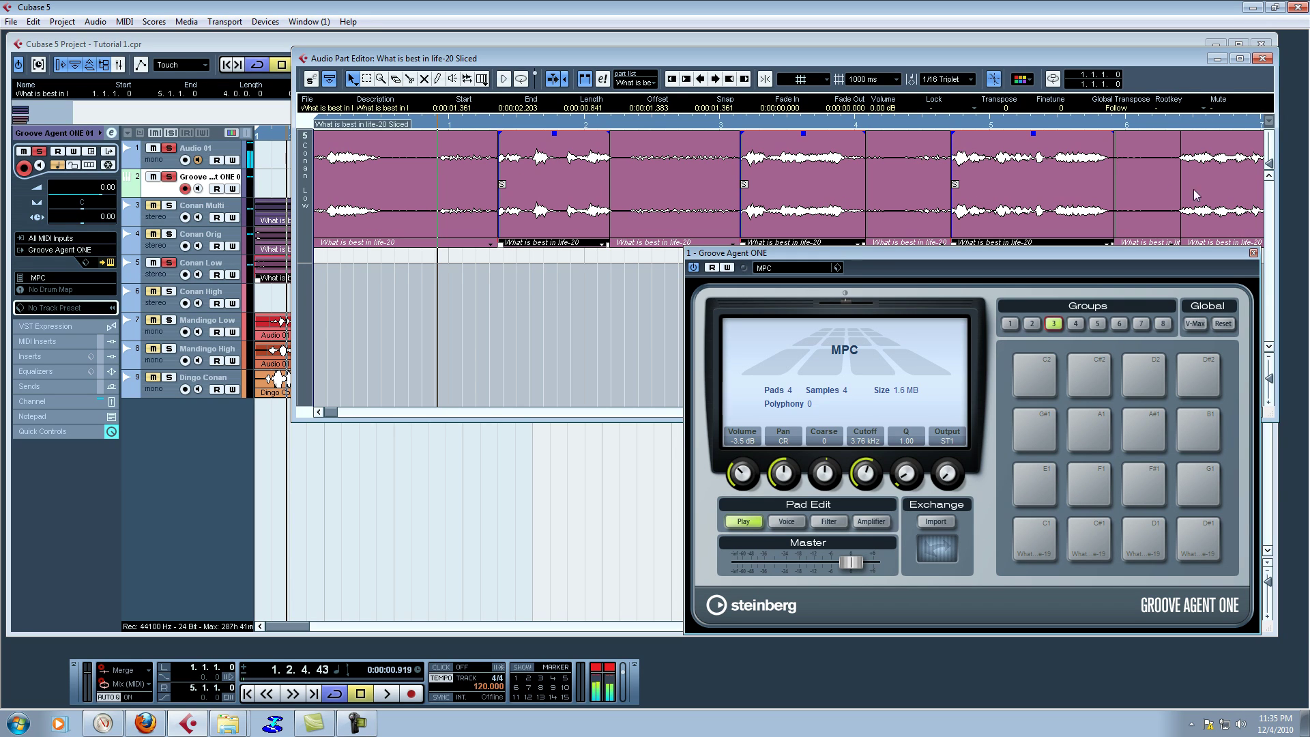
left_click(1258, 199, "shift")
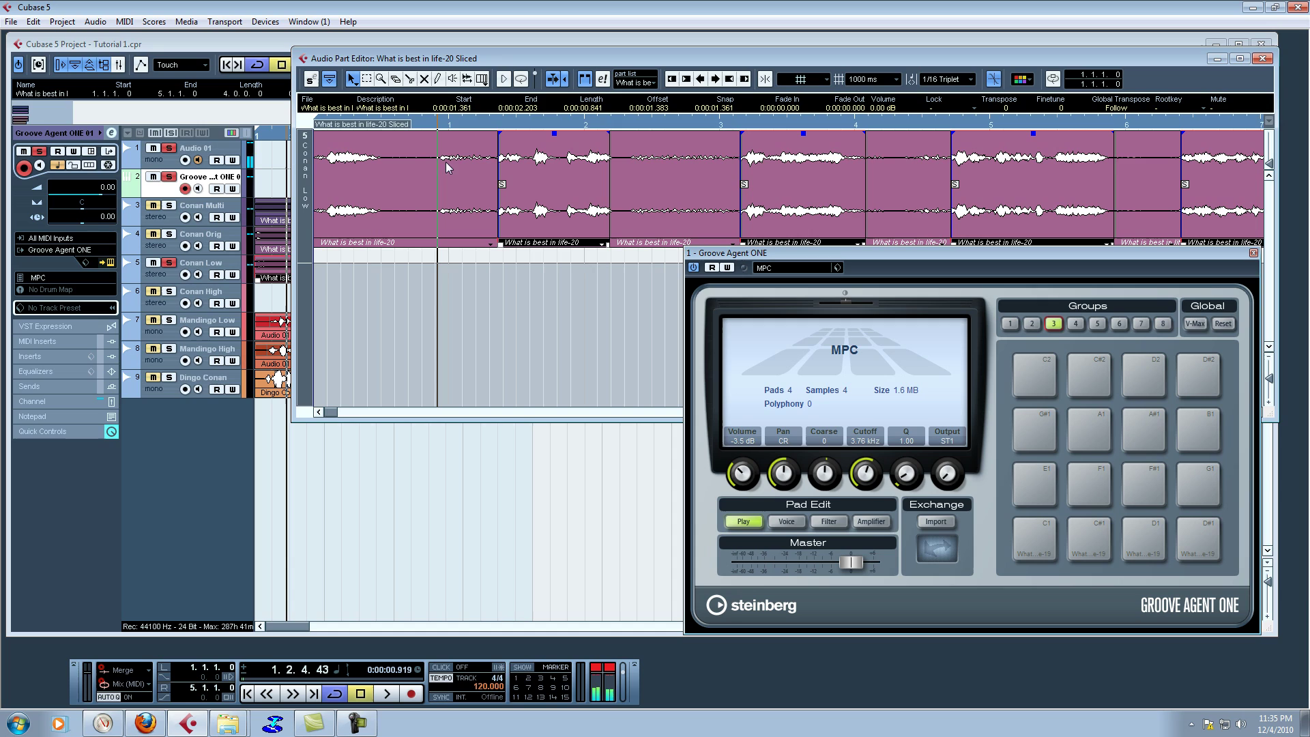
left_click_drag(501, 179, 1037, 495)
left_click_drag(1038, 495, 1037, 496)
left_click(1253, 253)
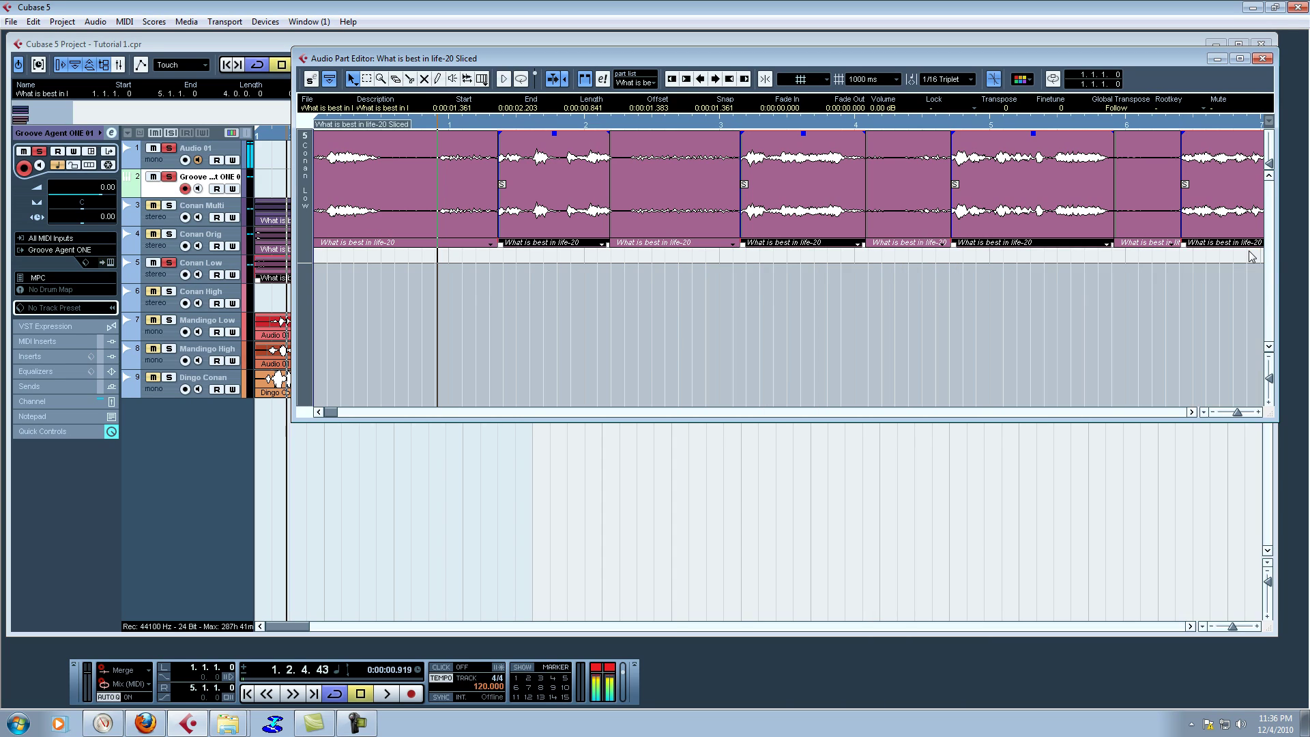
left_click(1262, 59)
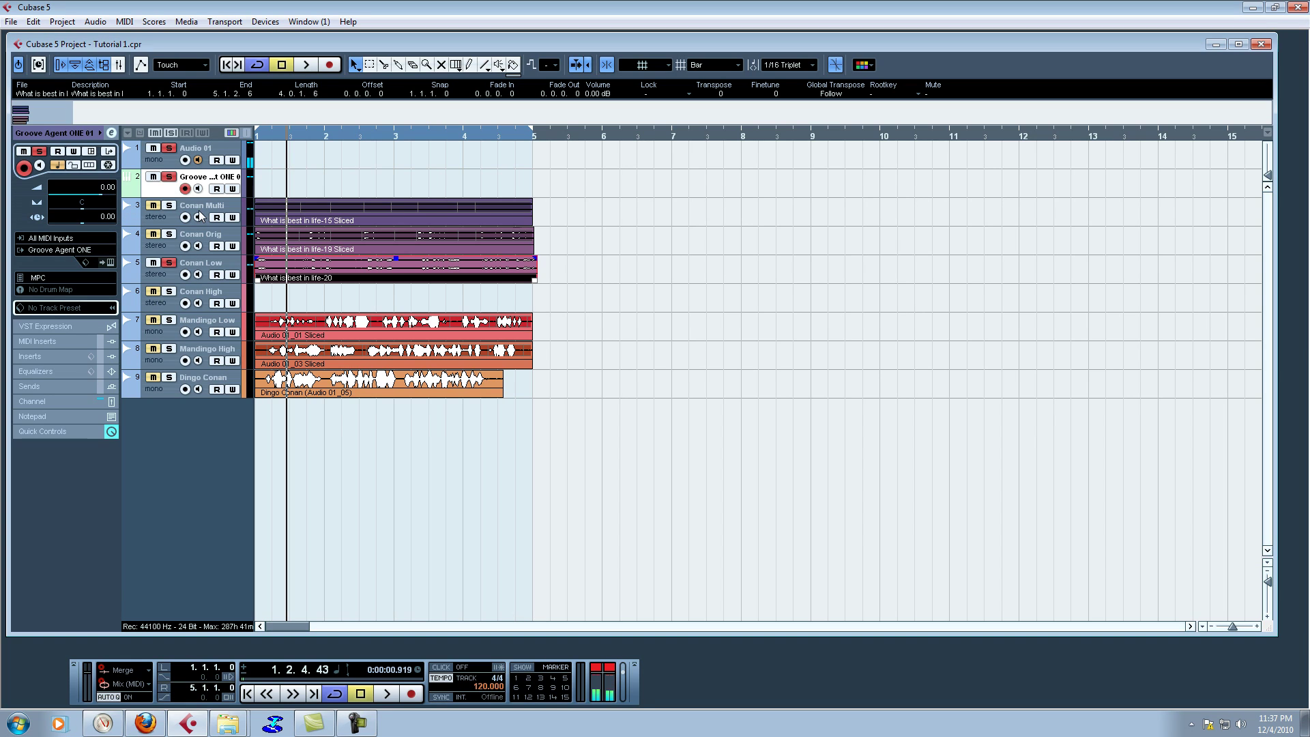
Step: Audition the pitch-shifted Conan Low clip and freeze its edits to a new file
key("space")
key("space")
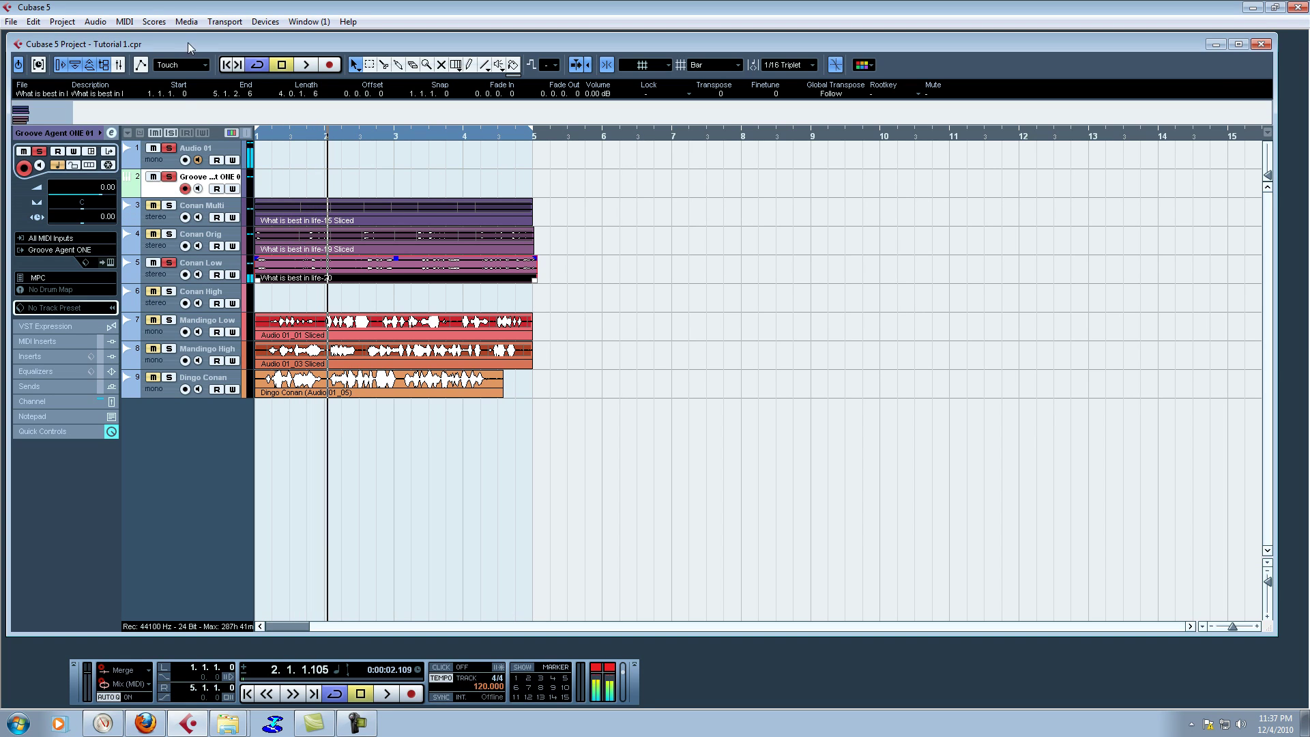
left_click(89, 23)
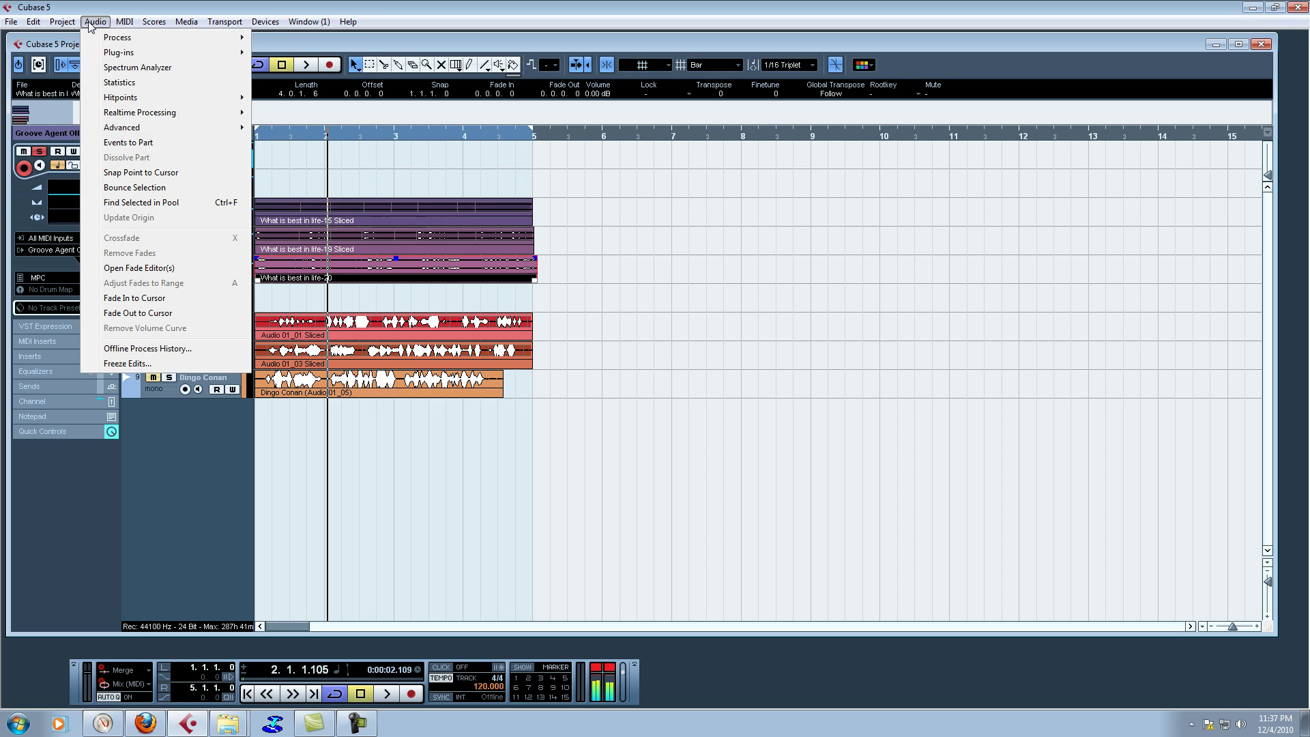
left_click(153, 363)
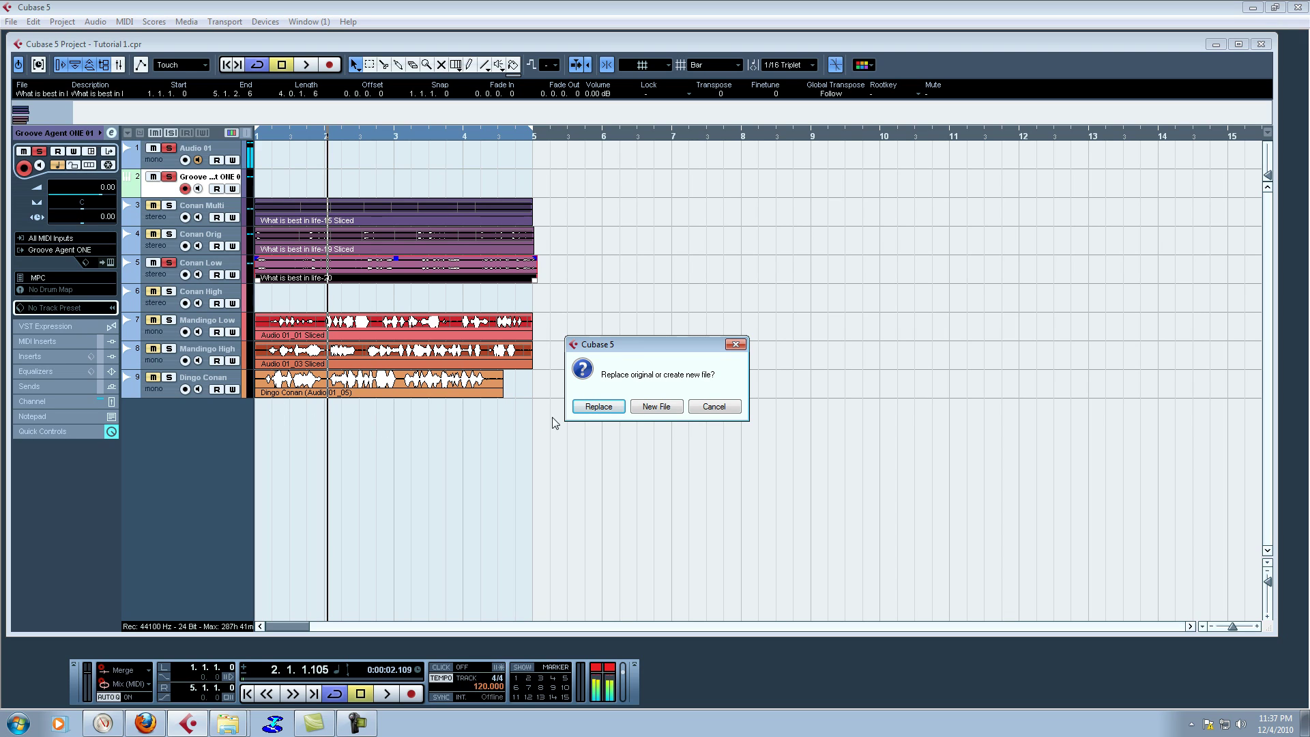
left_click(656, 407)
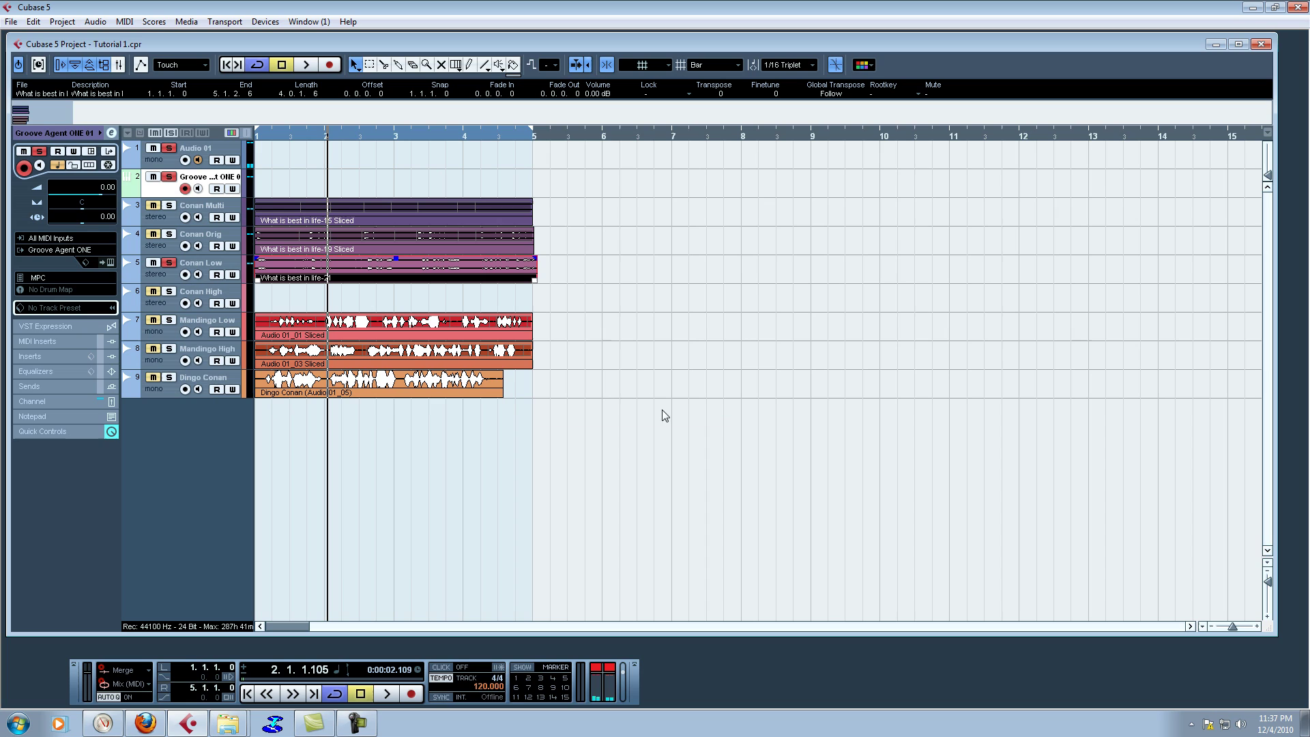
Step: Slice the frozen Conan Low clip at its hitpoints and close the sample editor
double_click(437, 275)
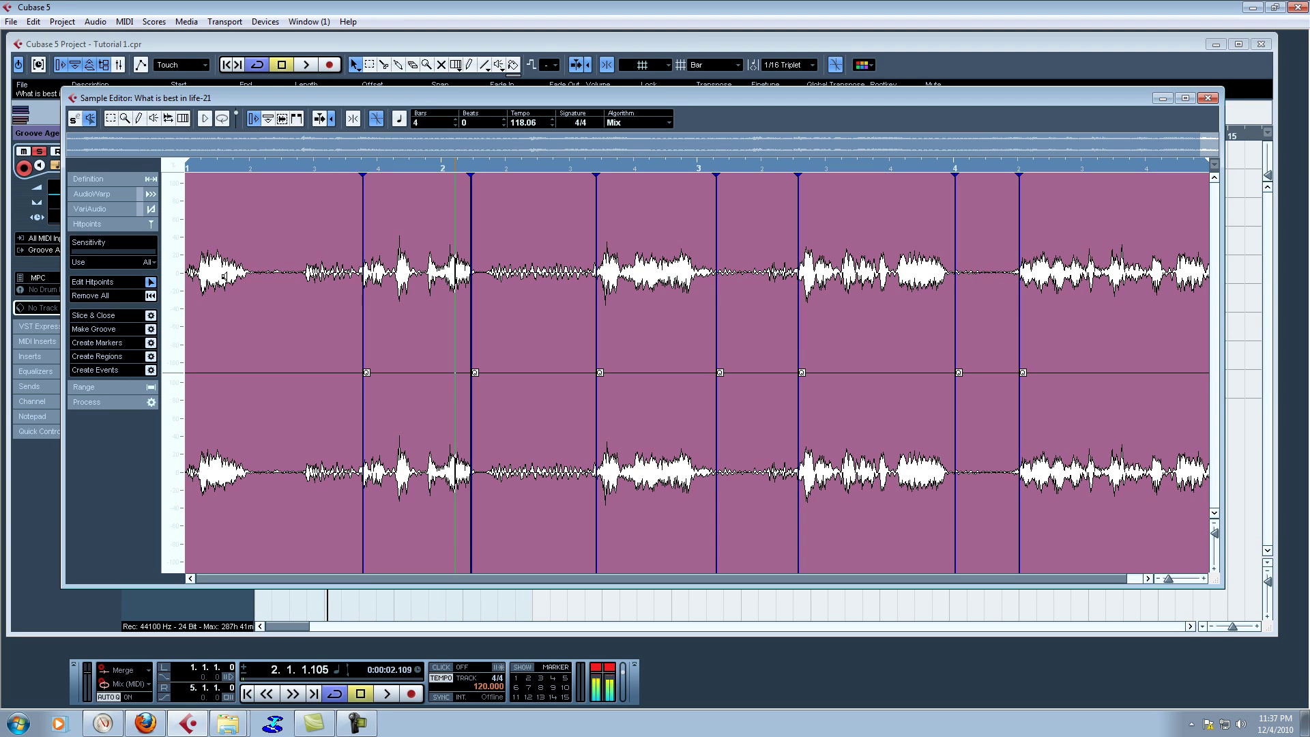
left_click(145, 315)
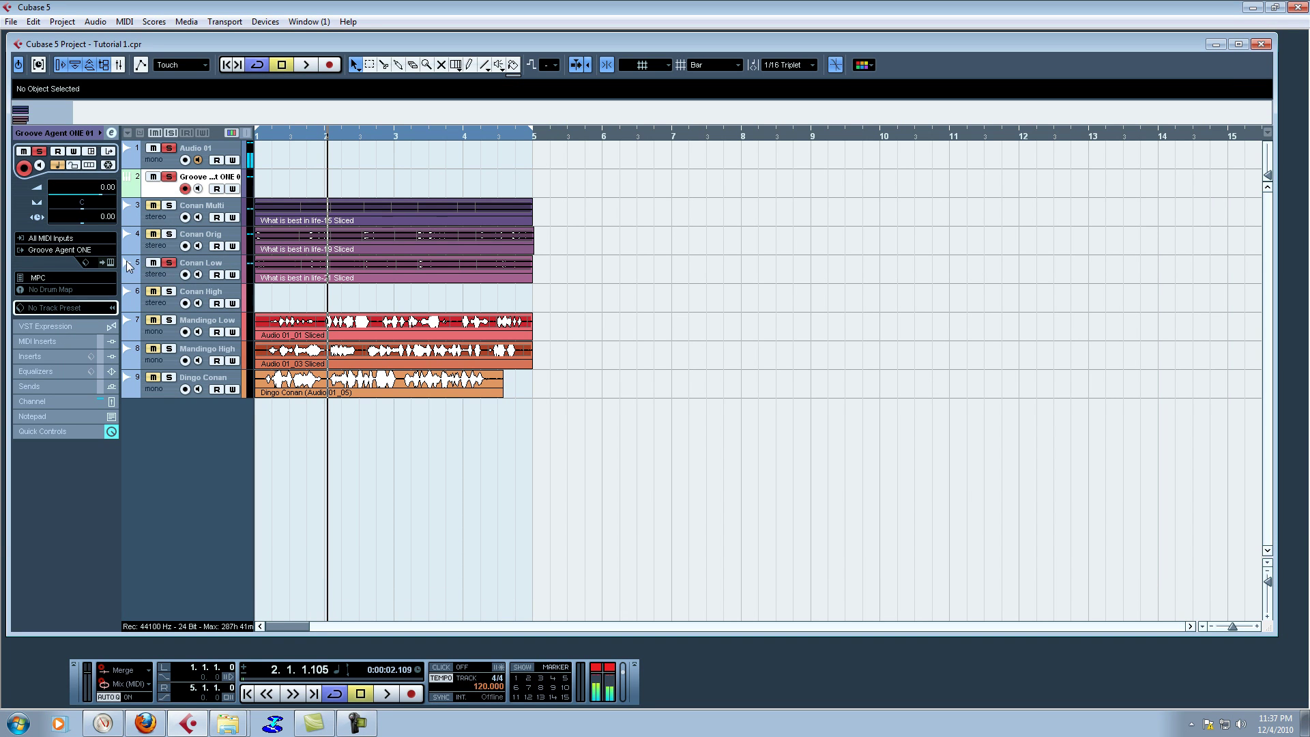
Step: Load the second, fourth, sixth and eighth slices of the frozen Conan Low clip into Groove Agent ONE starting at pad E1
left_click(111, 262)
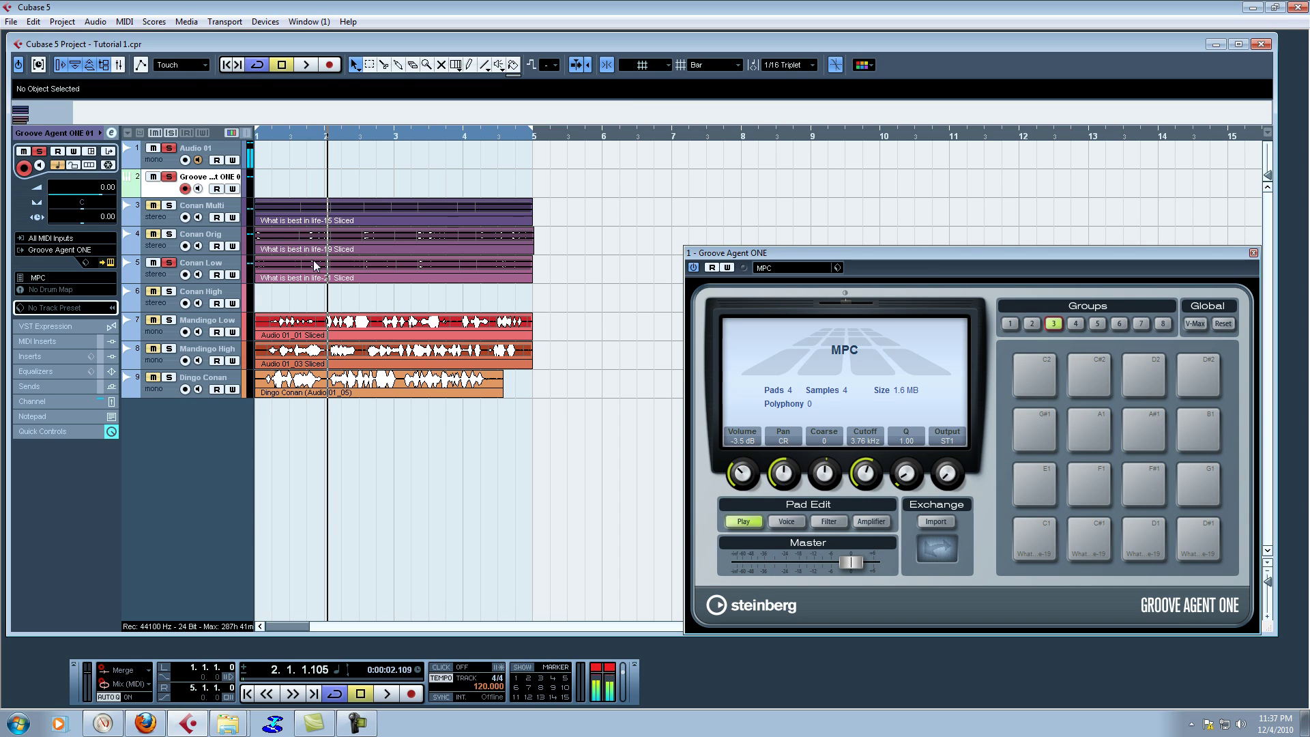
double_click(316, 266)
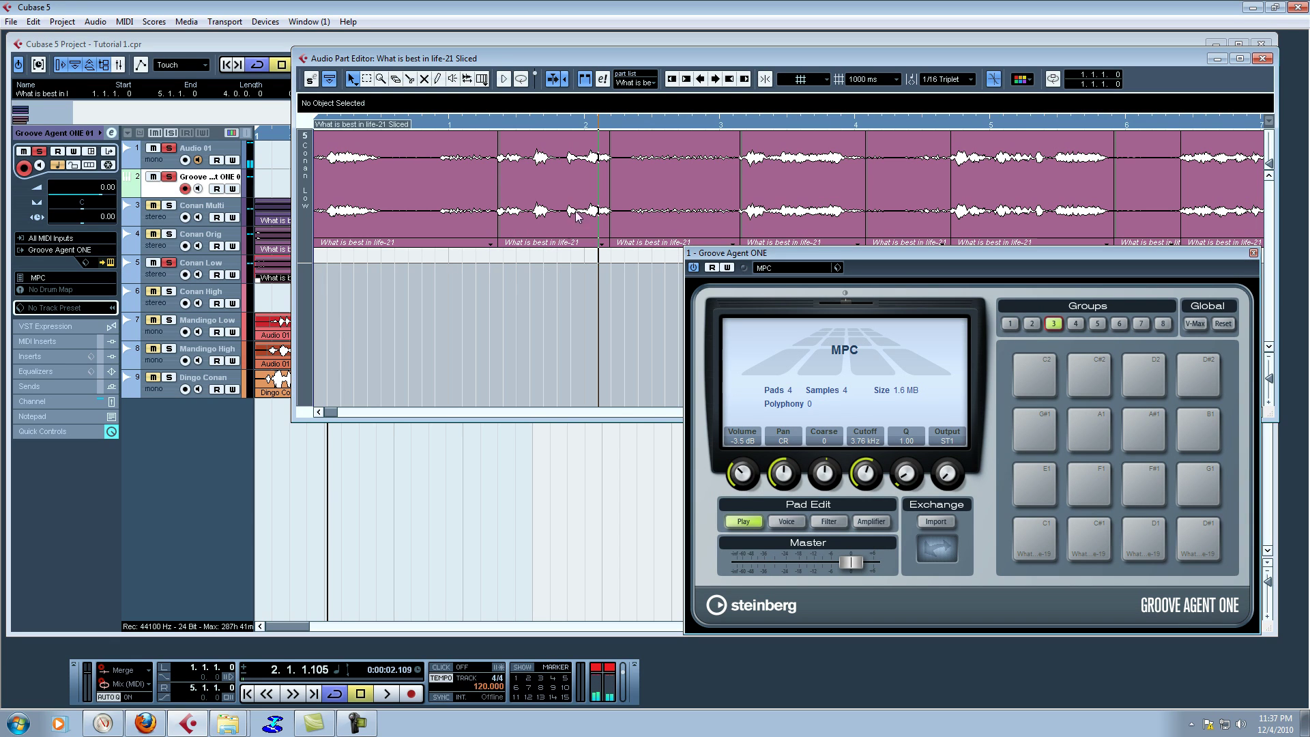
left_click(580, 215)
left_click(798, 217, "shift")
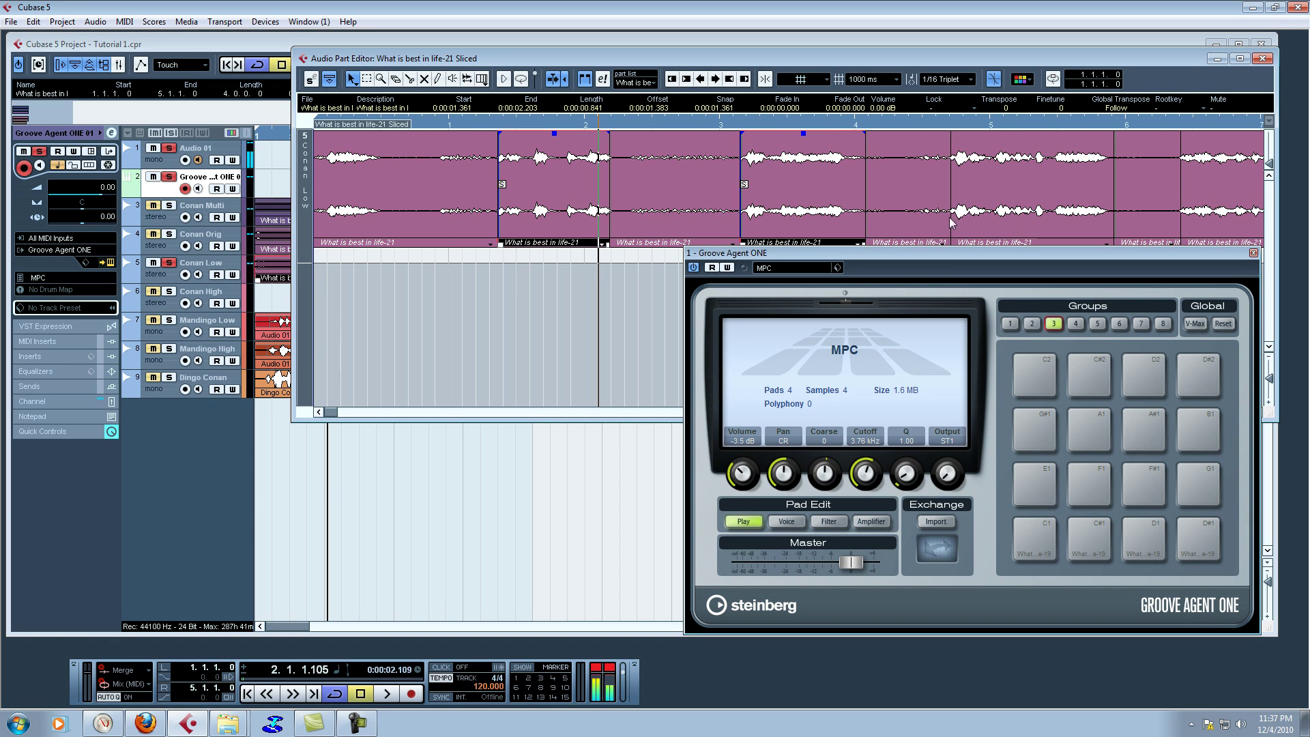
left_click(1018, 216, "shift")
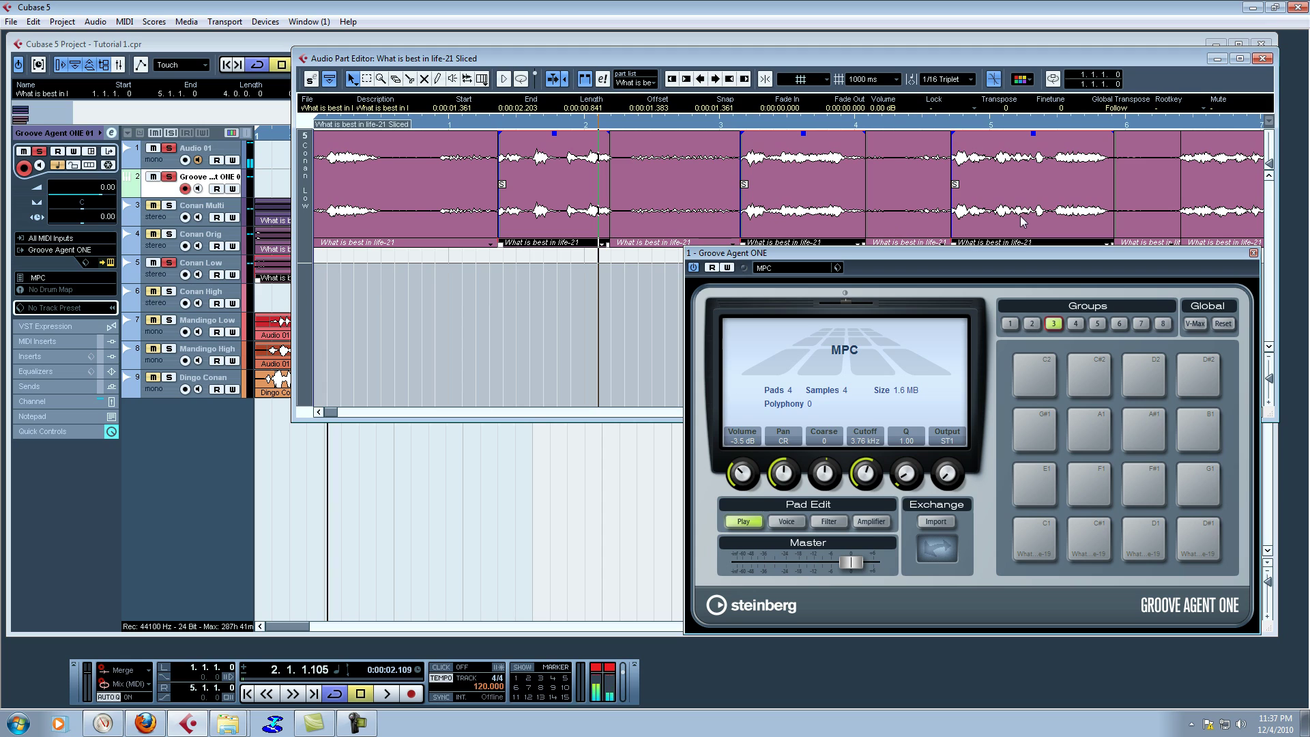
left_click(1215, 174, "shift")
left_click_drag(558, 171, 1038, 488)
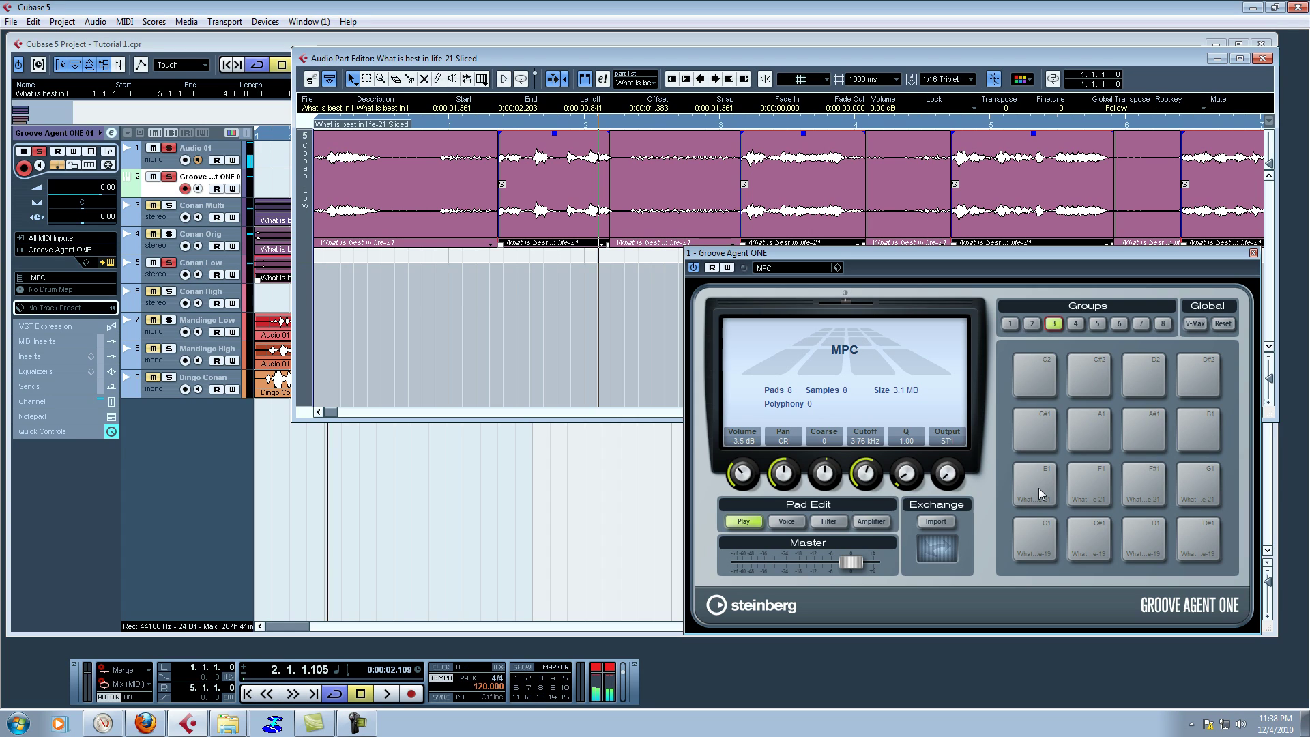
Step: Audition the Conan Low slice on pad E1, and close the Groove Agent ONE and audio part editor windows
left_click(1041, 492)
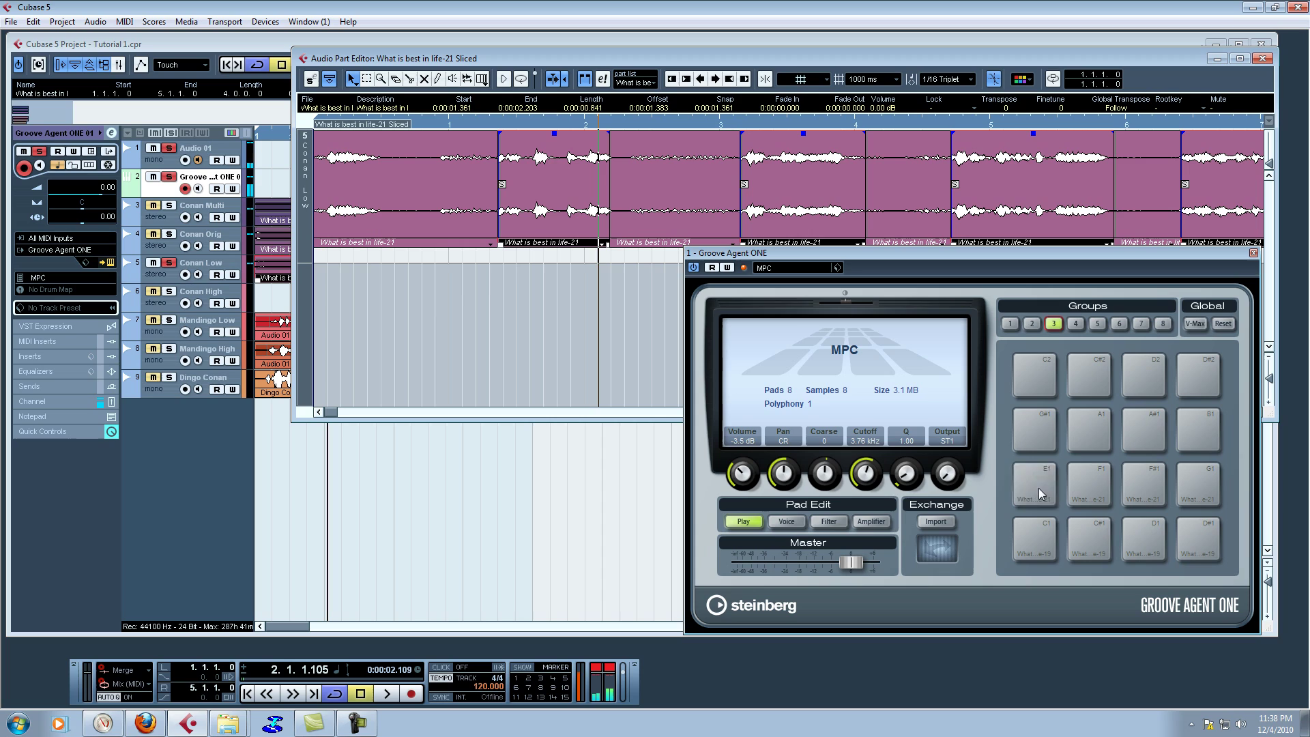
left_click(1041, 492)
left_click(1254, 254)
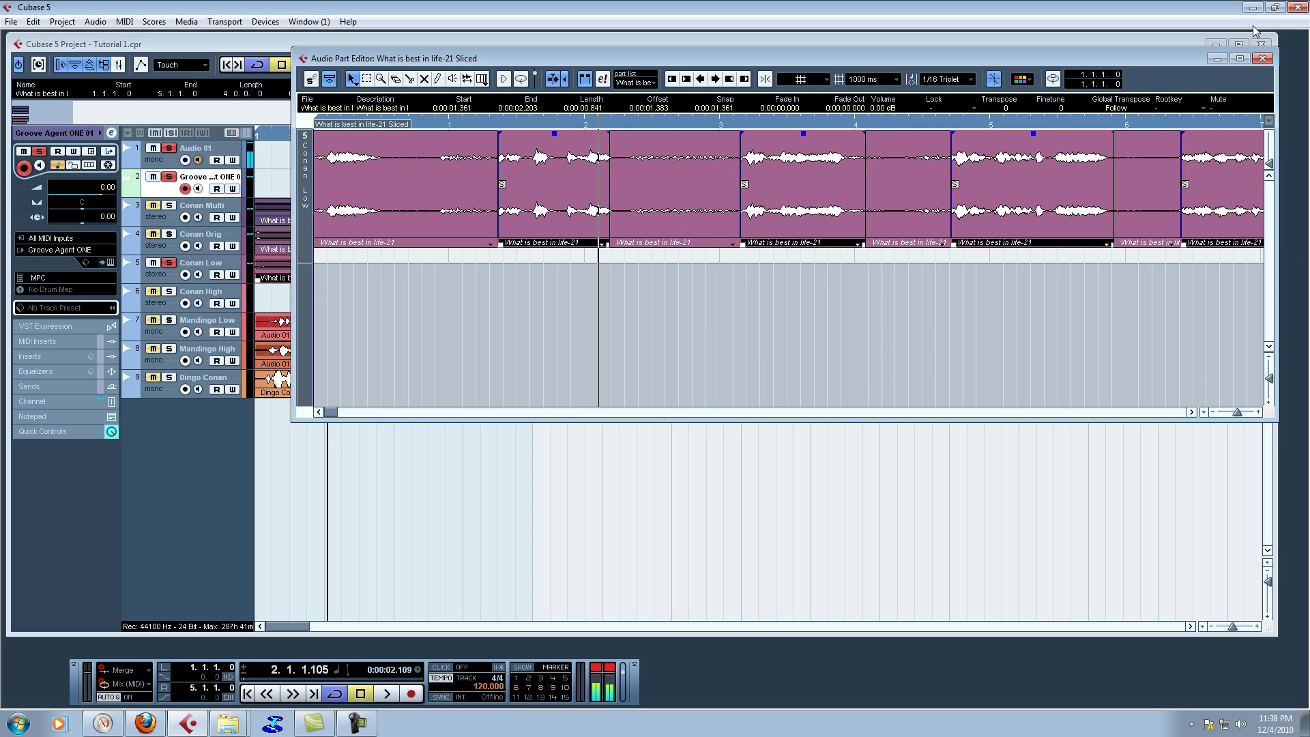
left_click(1266, 58)
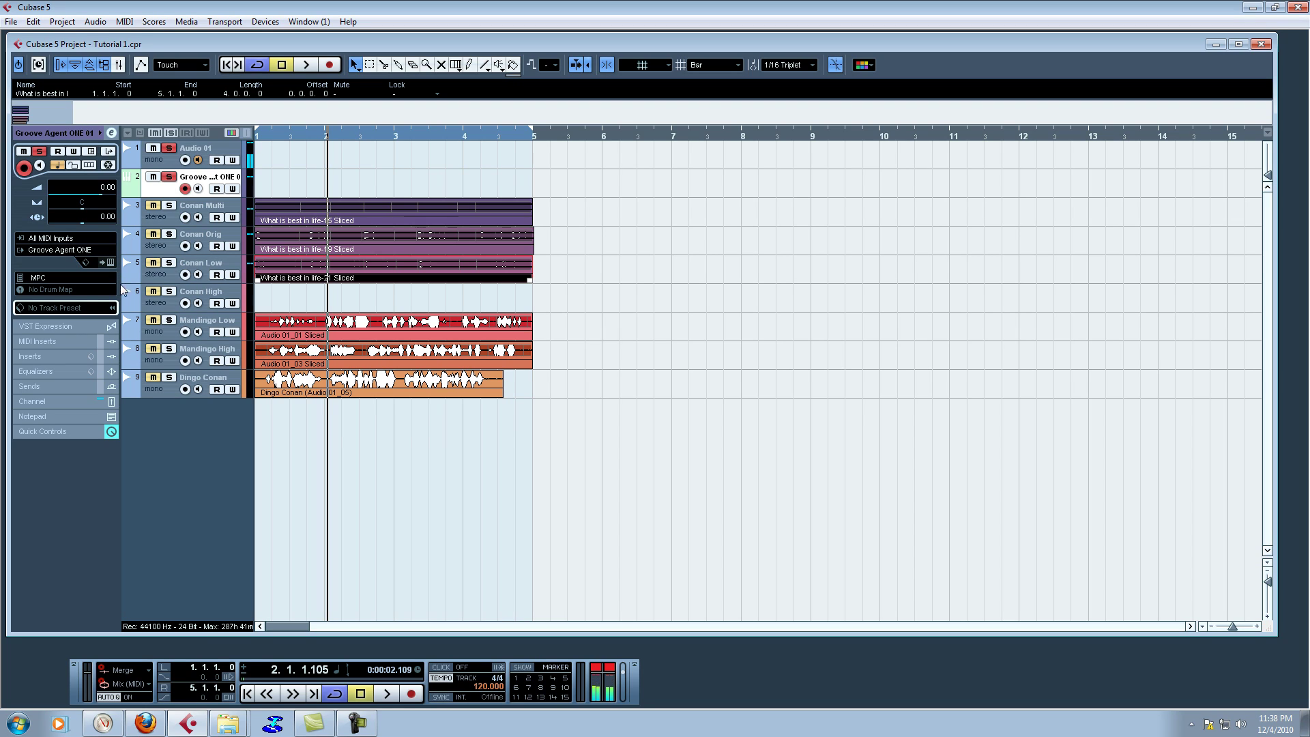
Step: Solo the Conan Multi track and play it from the project start
left_click(169, 206)
left_click(170, 207)
left_click(248, 694)
key("space")
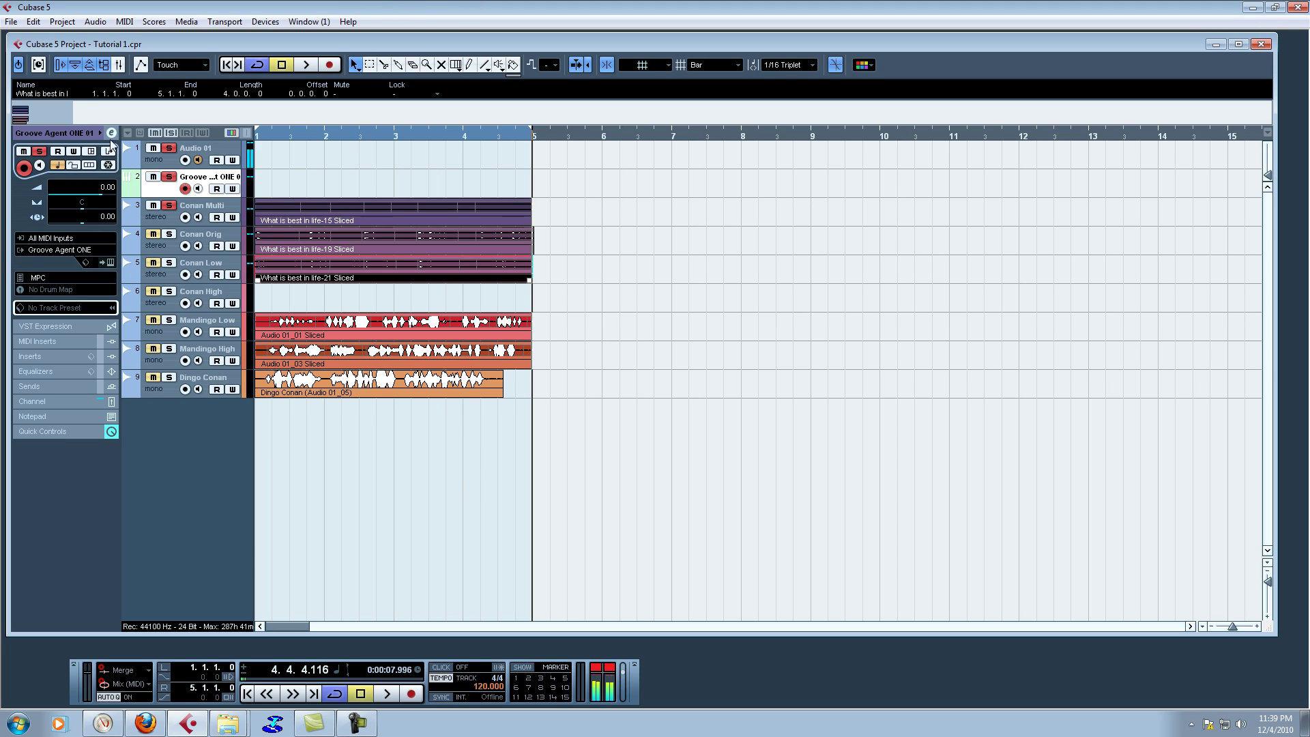
Step: Try out multi-shift notes on the Pitch Shift keyboard for the Conan Low clip, and cancel without processing
left_click(93, 21)
left_click(95, 21)
left_click(121, 21)
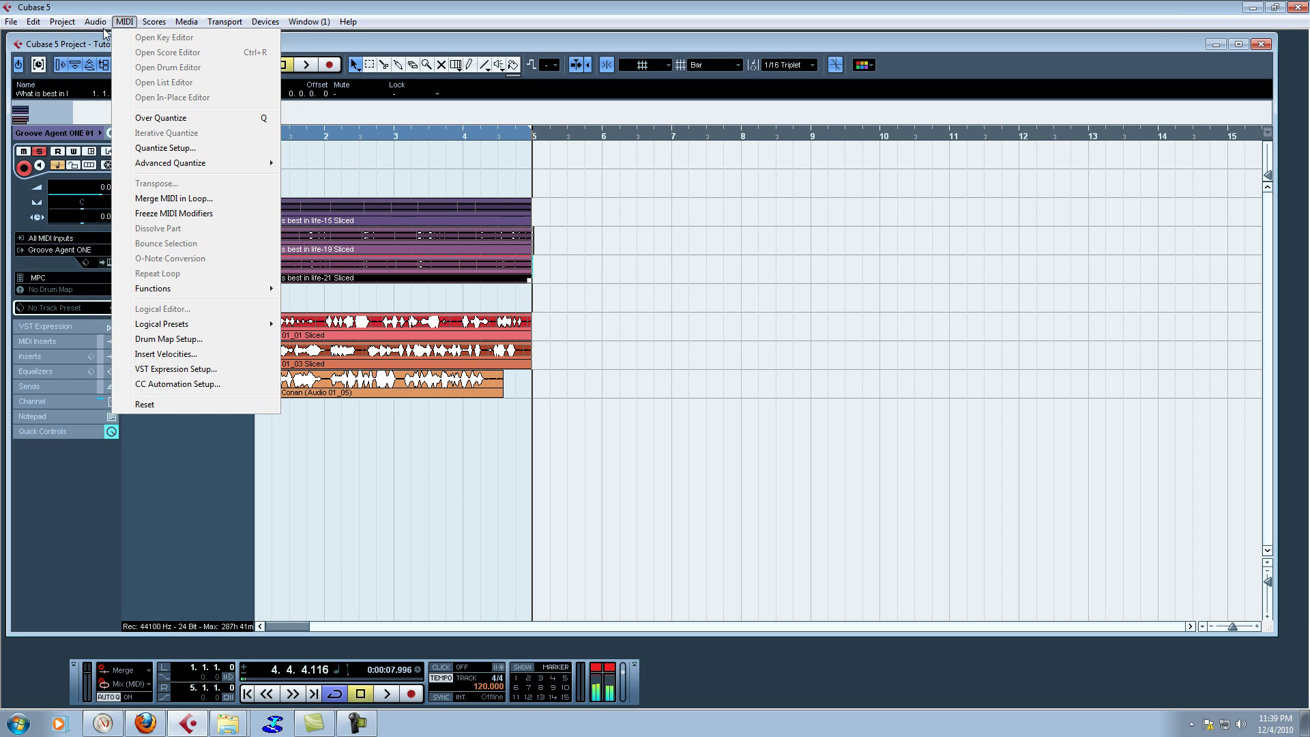
mouse_move(97, 26)
mouse_move(173, 40)
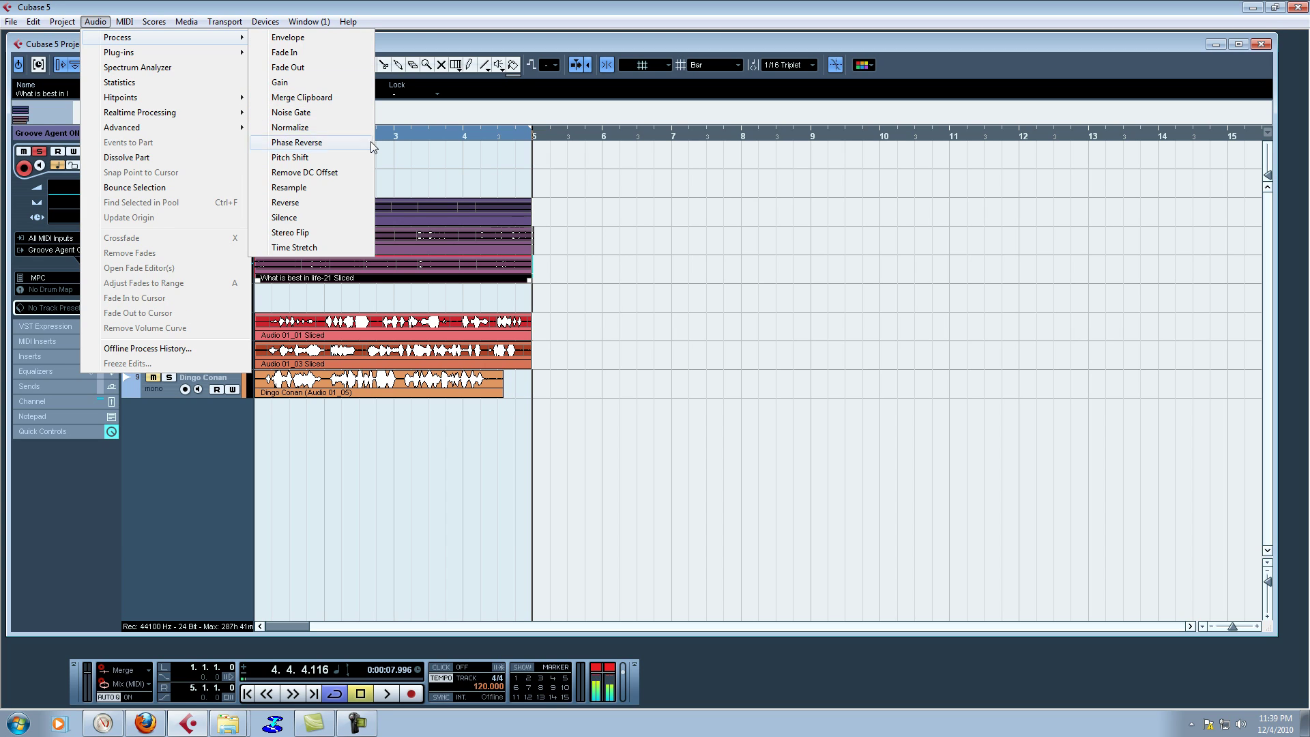
left_click(343, 157)
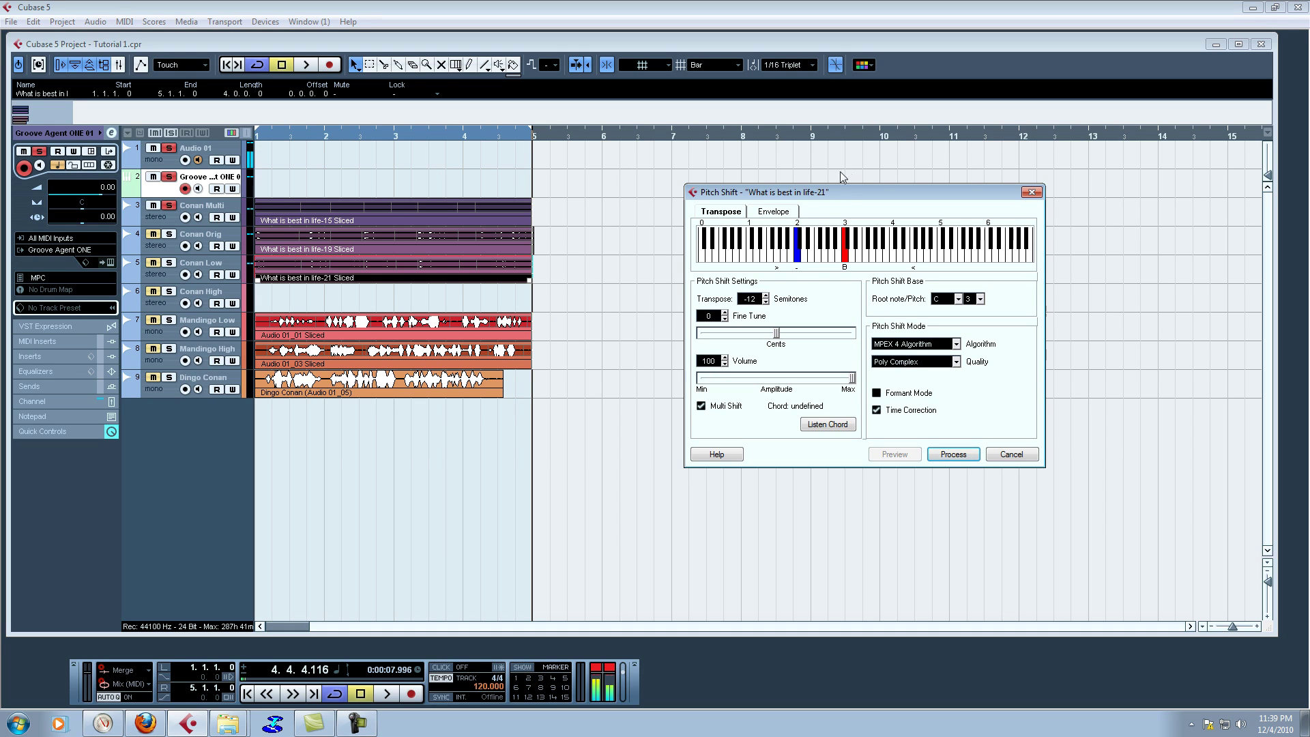
left_click(845, 258)
left_click(895, 256)
left_click(1010, 455)
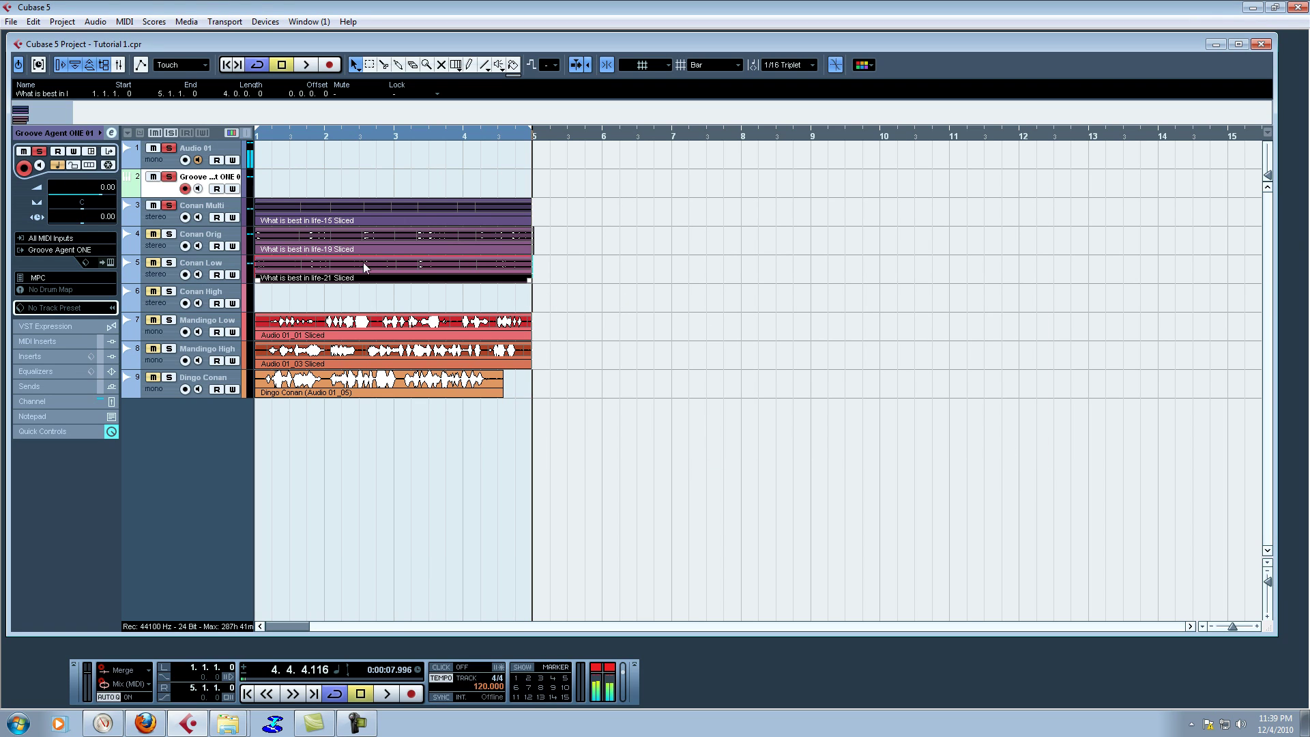